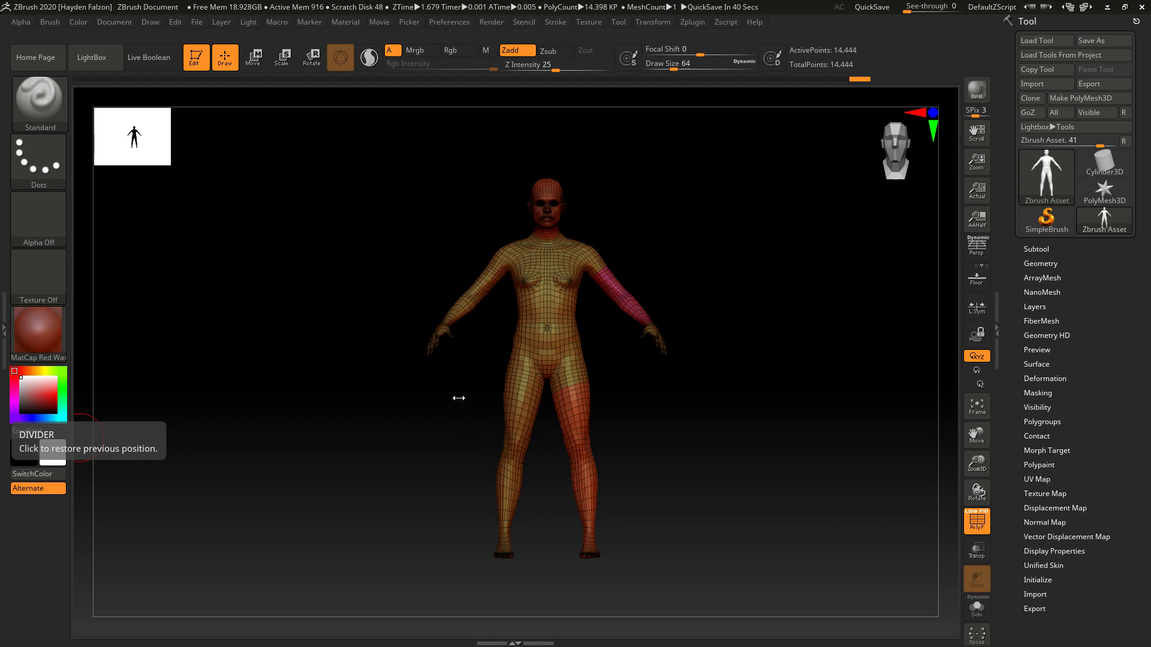
pyautogui.moveTo(455, 399); pyautogui.dragTo(477, 398)
pyautogui.press('f')
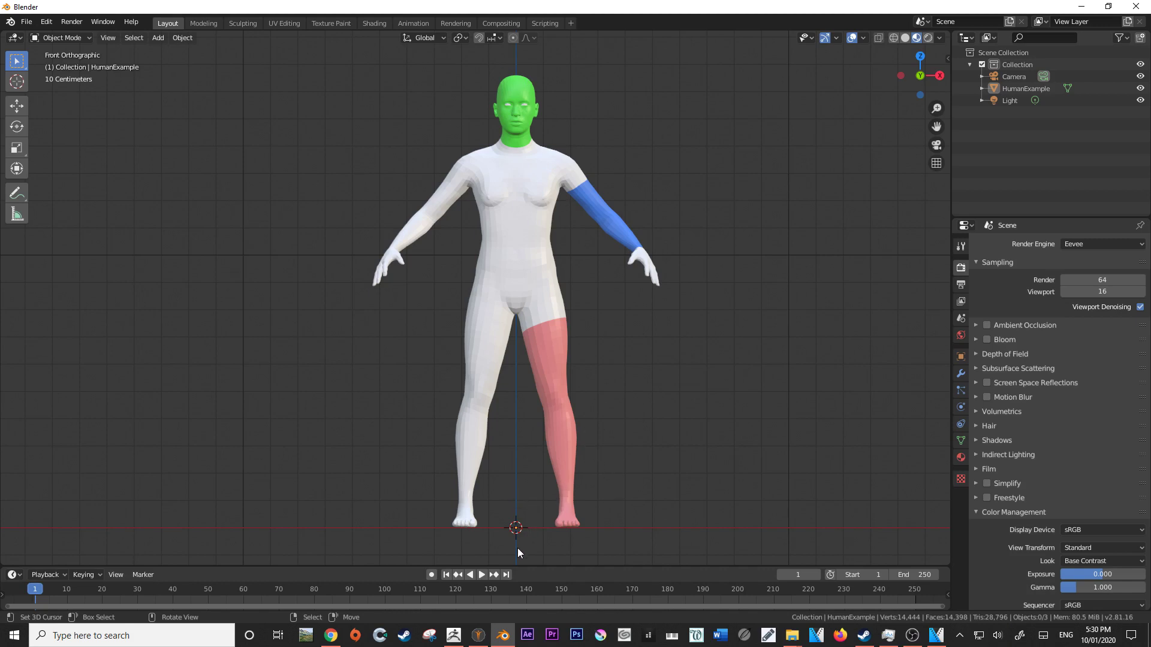
pyautogui.click(455, 635)
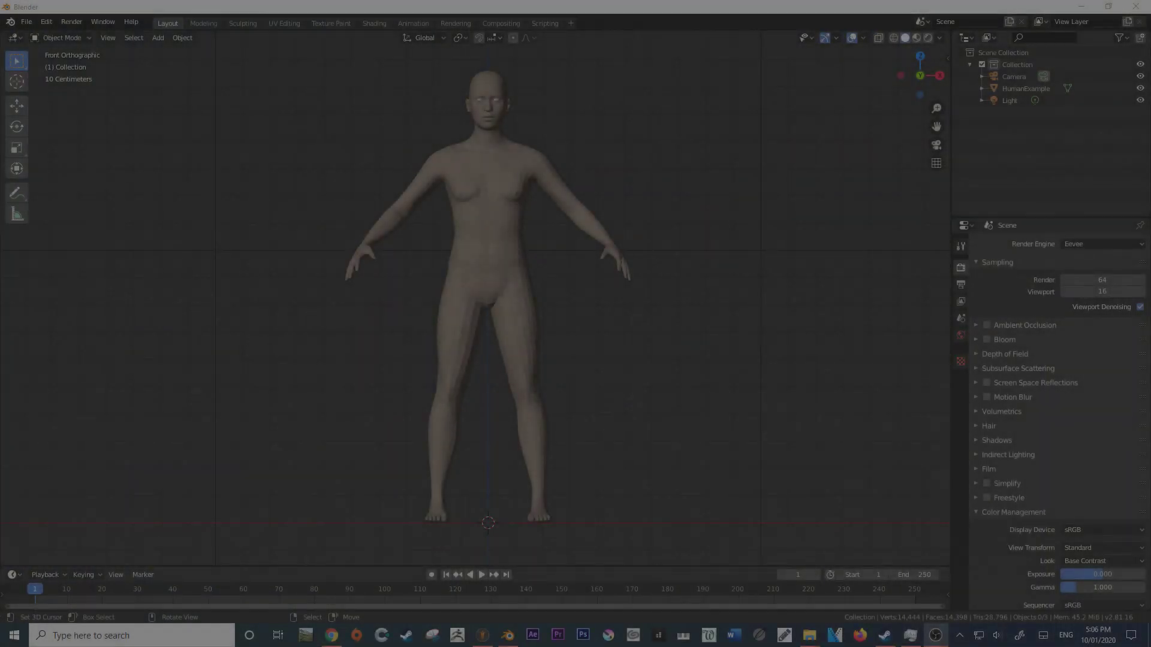
pyautogui.moveTo(555, 250); pyautogui.dragTo(457, 267, button='middle')
pyautogui.scroll(-2, 563, 275)
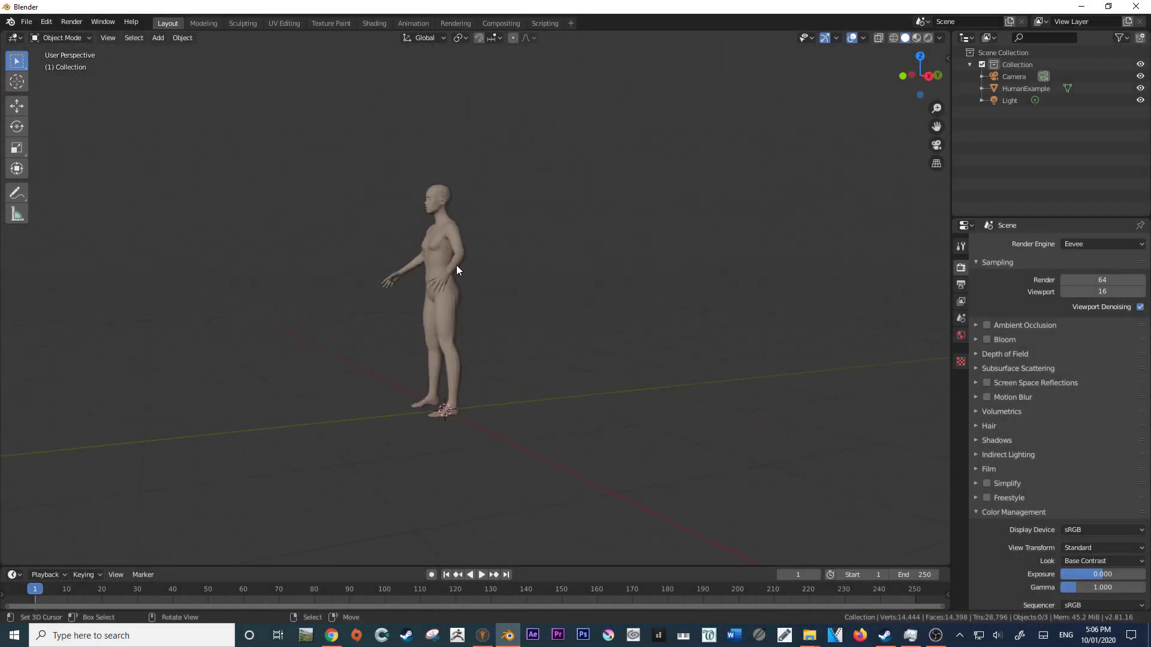
pyautogui.press('KP_7')
pyautogui.press('KP_1')
pyautogui.scroll(4, 456, 265)
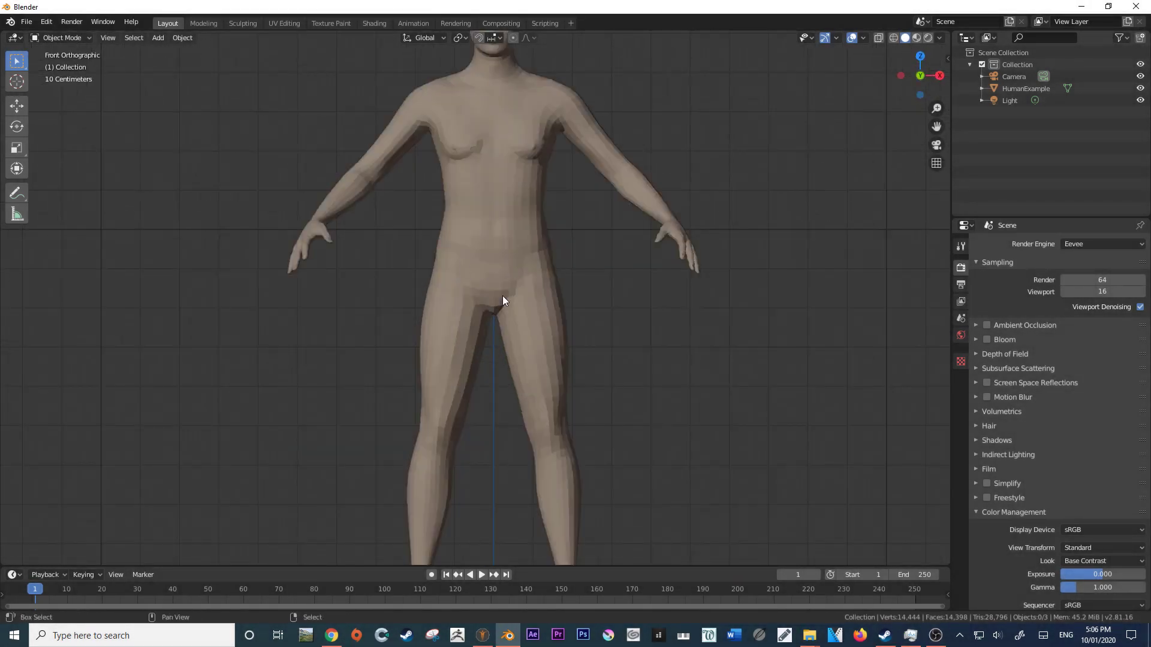
pyautogui.keyDown('shift'); pyautogui.moveTo(499, 312); pyautogui.dragTo(517, 284, button='middle'); pyautogui.keyUp('shift')
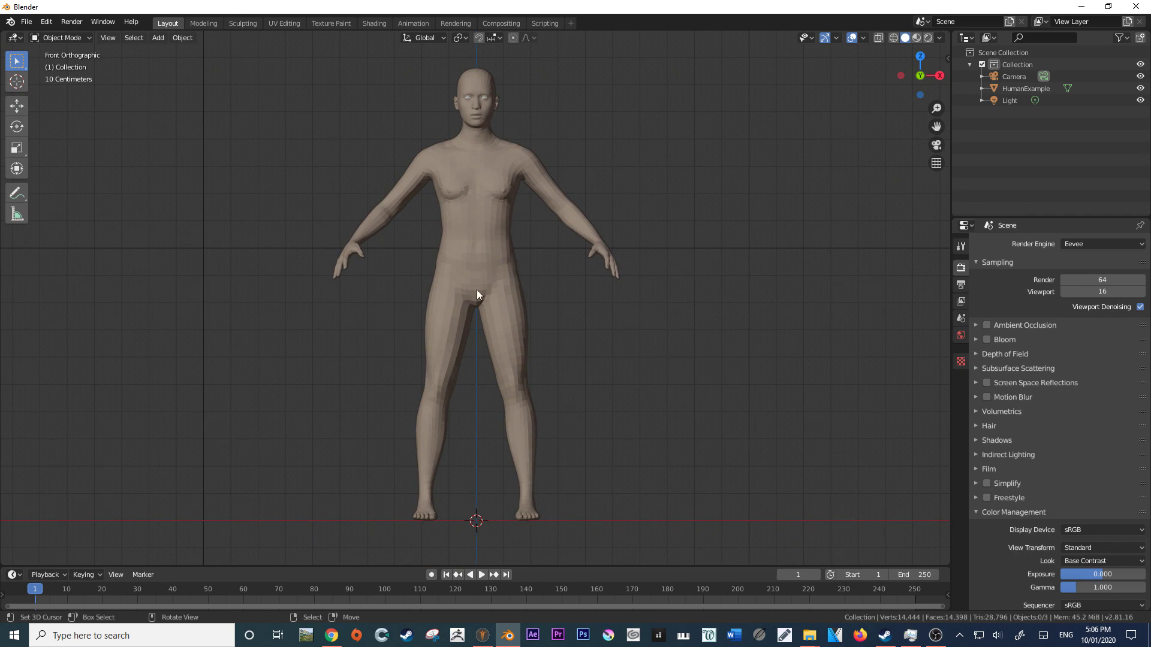
# - Remove the DefaultSkin and Eye_brown material slots from the HumanExample mesh
pyautogui.click(495, 264)
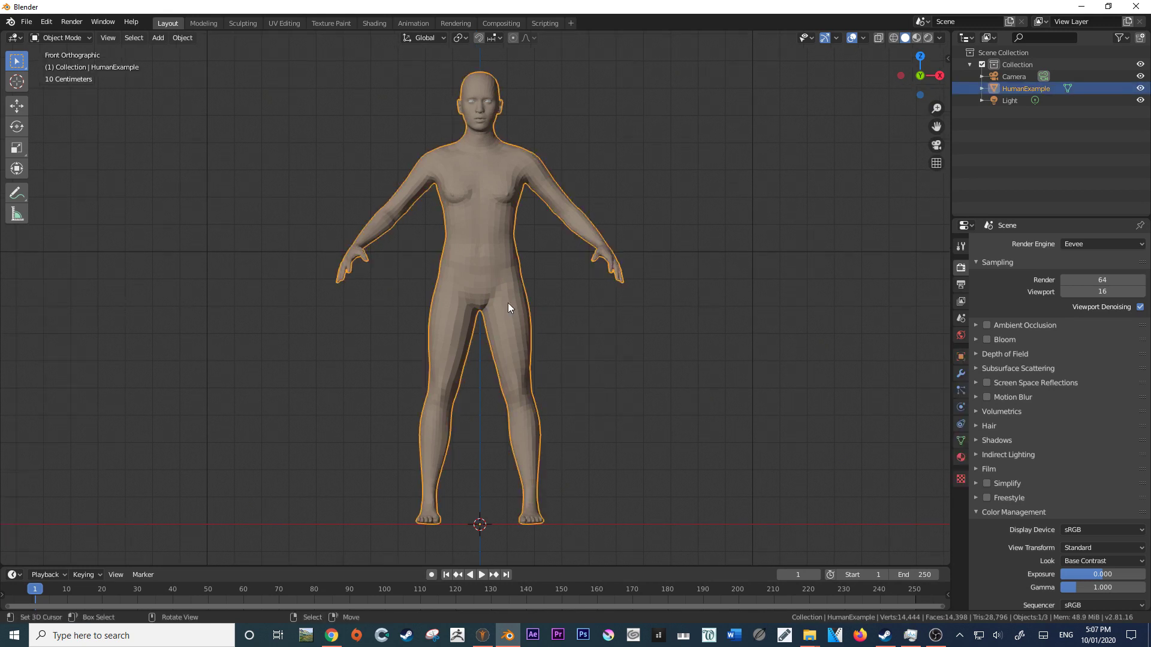
pyautogui.press('Tab')
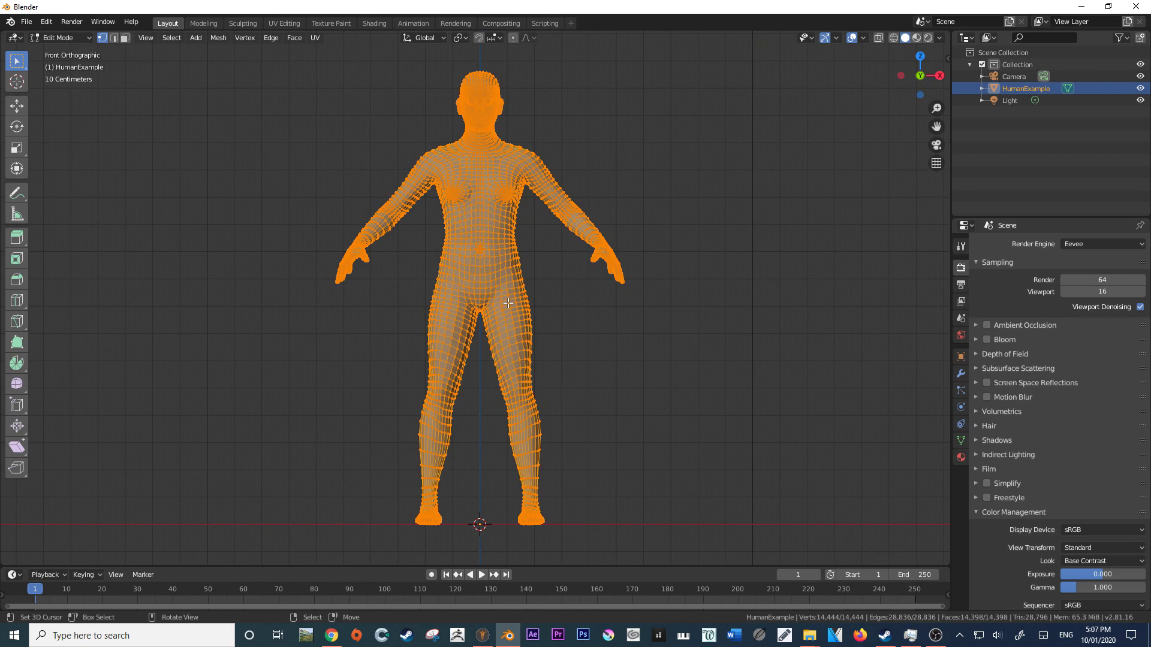
pyautogui.click(960, 459)
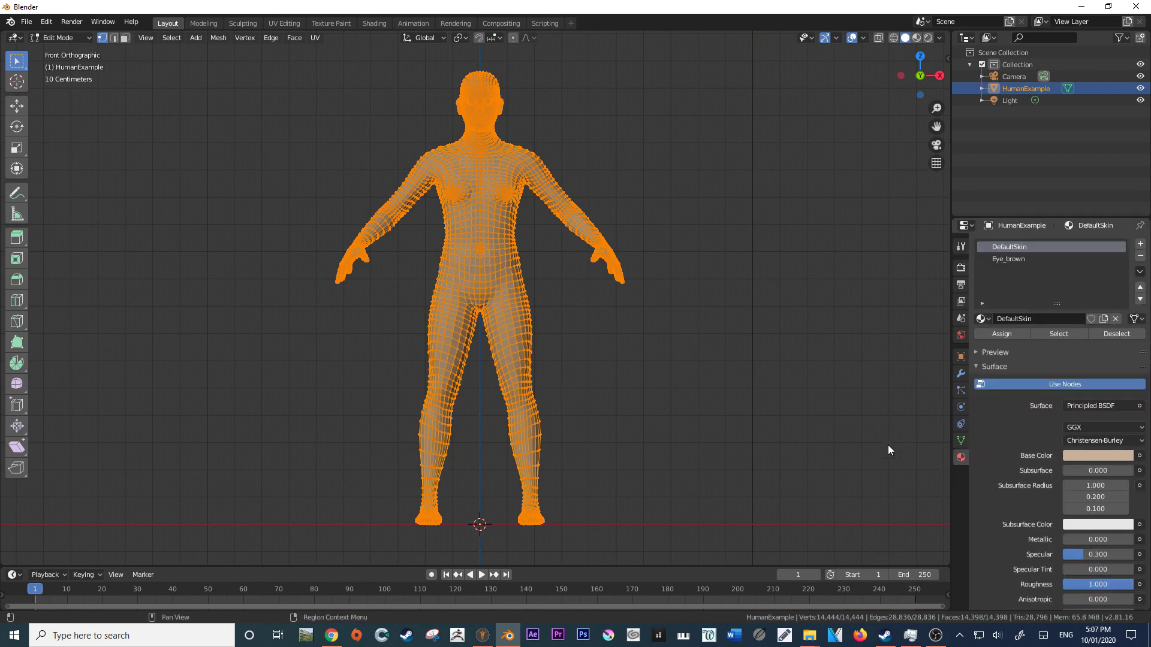
pyautogui.press('Tab')
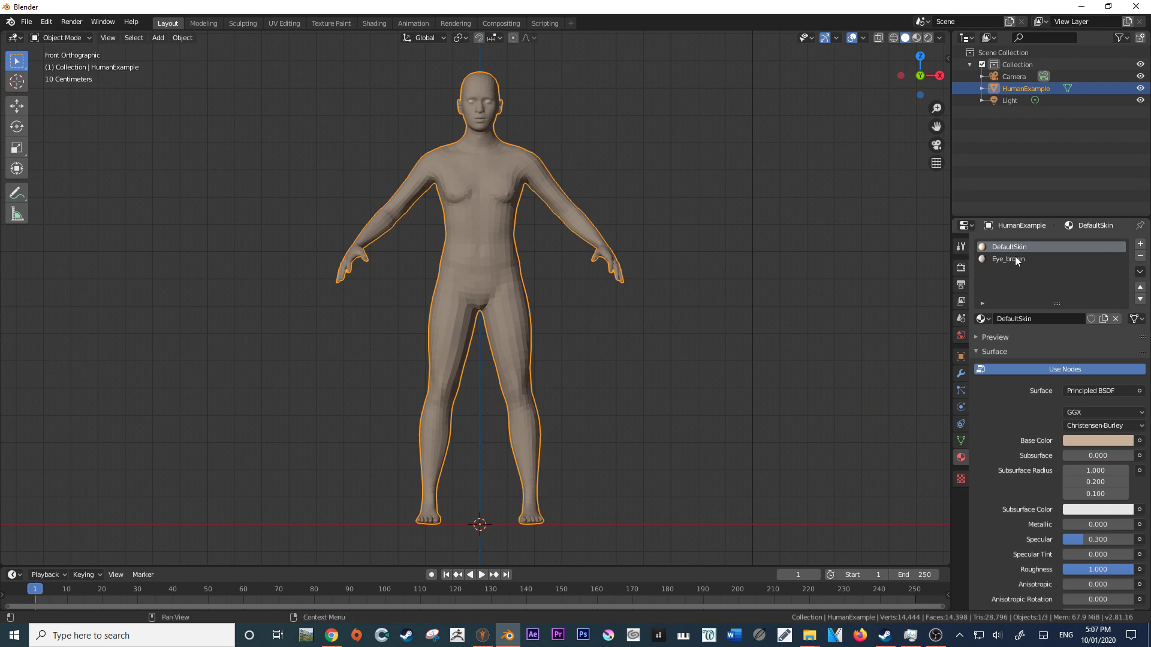
pyautogui.click(1140, 256)
pyautogui.click(1140, 256)
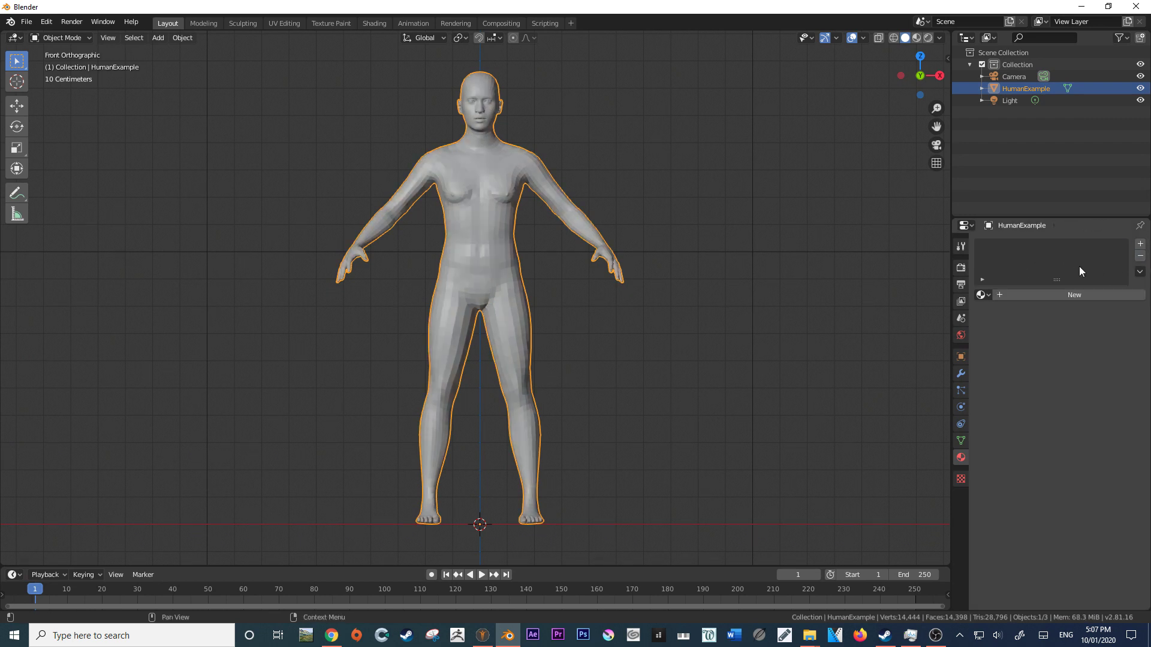
# - Add a material slot to the human mesh with a new material named 1
pyautogui.keyDown('shift'); pyautogui.scroll(2, 540, 164); pyautogui.keyUp('shift')
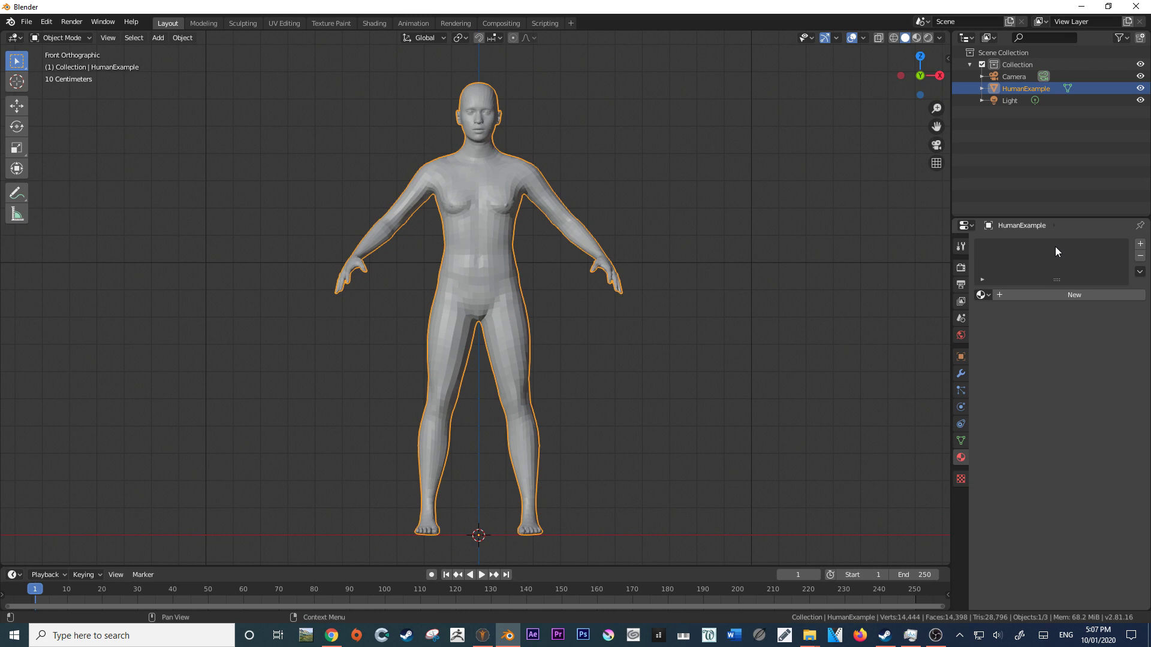
pyautogui.click(962, 442)
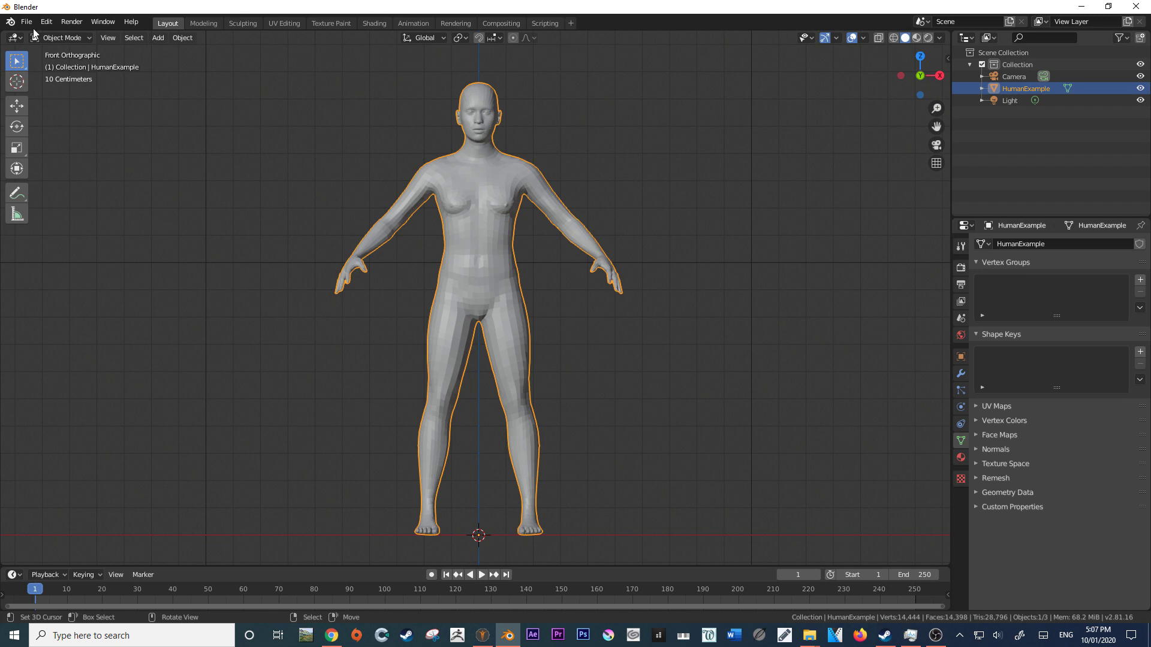
pyautogui.click(960, 458)
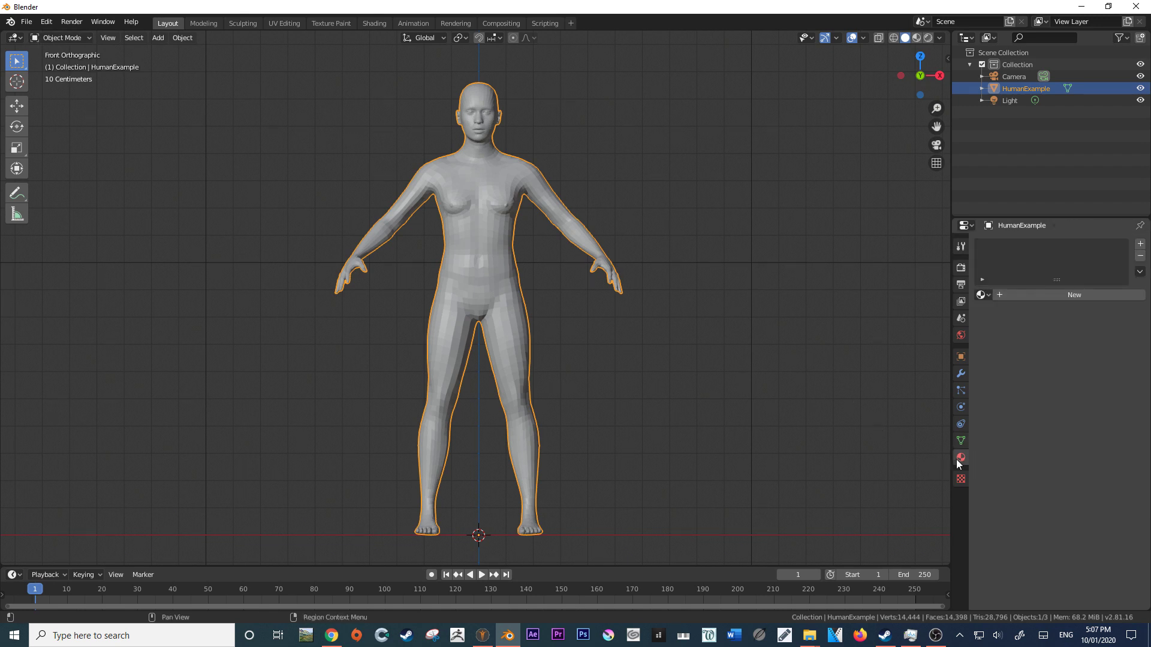
pyautogui.click(1140, 245)
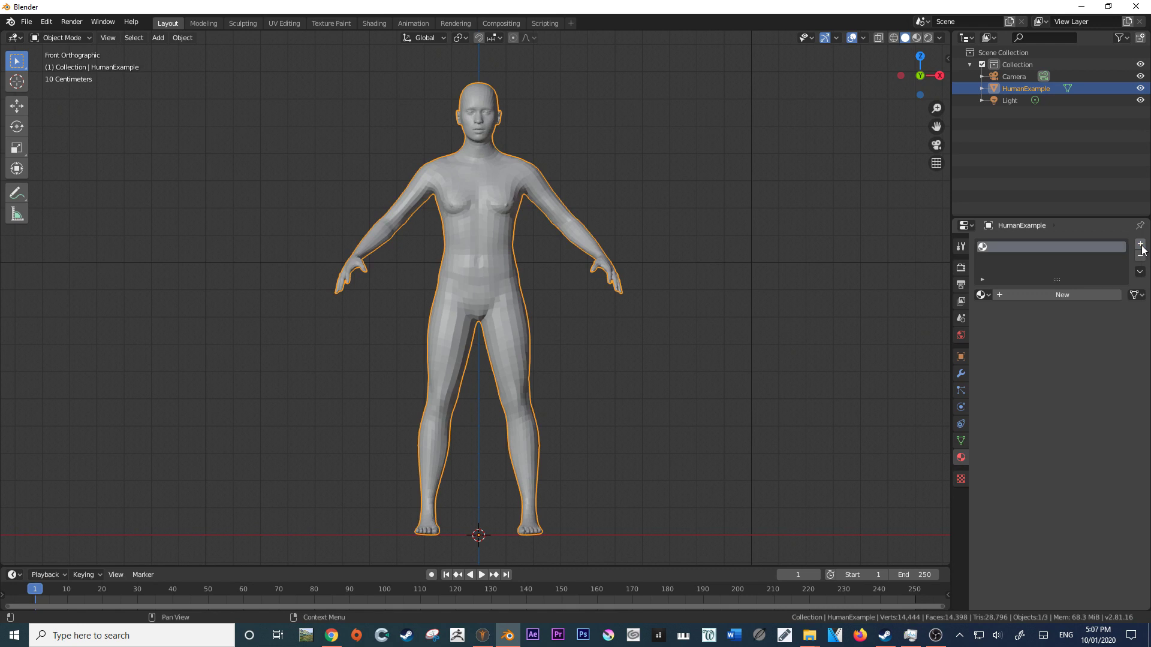
pyautogui.click(1025, 295)
pyautogui.write('1')
pyautogui.press('Return')
pyautogui.scroll(2, 376, 180)
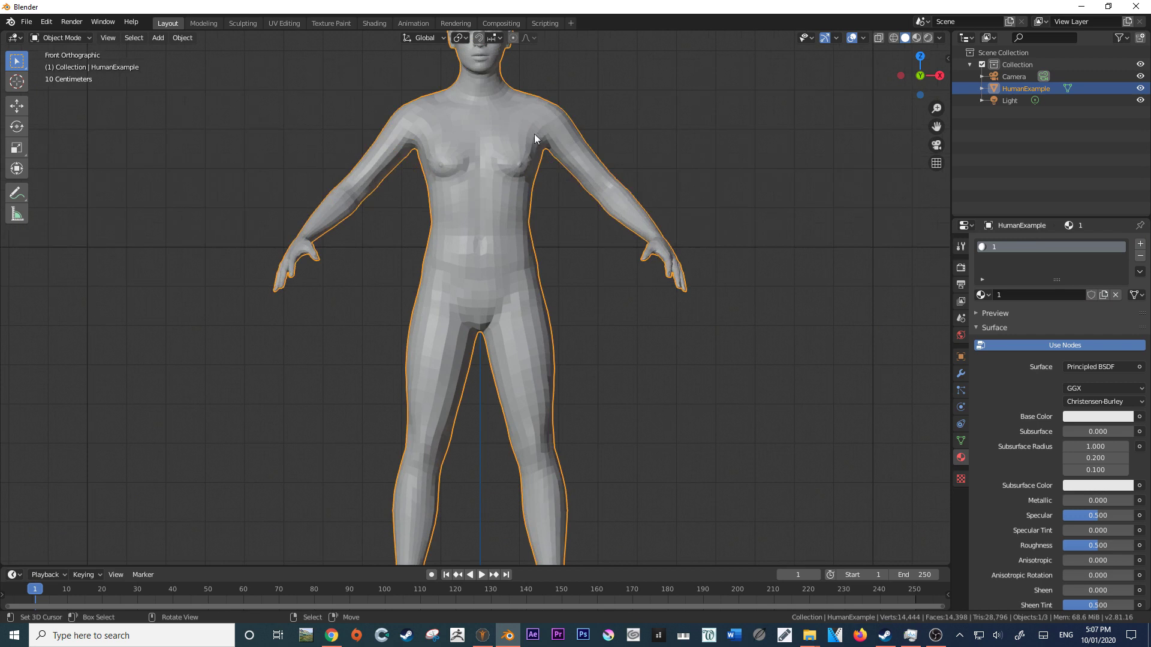
pyautogui.scroll(-1, 535, 138)
pyautogui.scroll(-2, 585, 205)
pyautogui.keyDown('shift'); pyautogui.moveTo(734, 318); pyautogui.dragTo(726, 293, button='middle'); pyautogui.keyUp('shift')
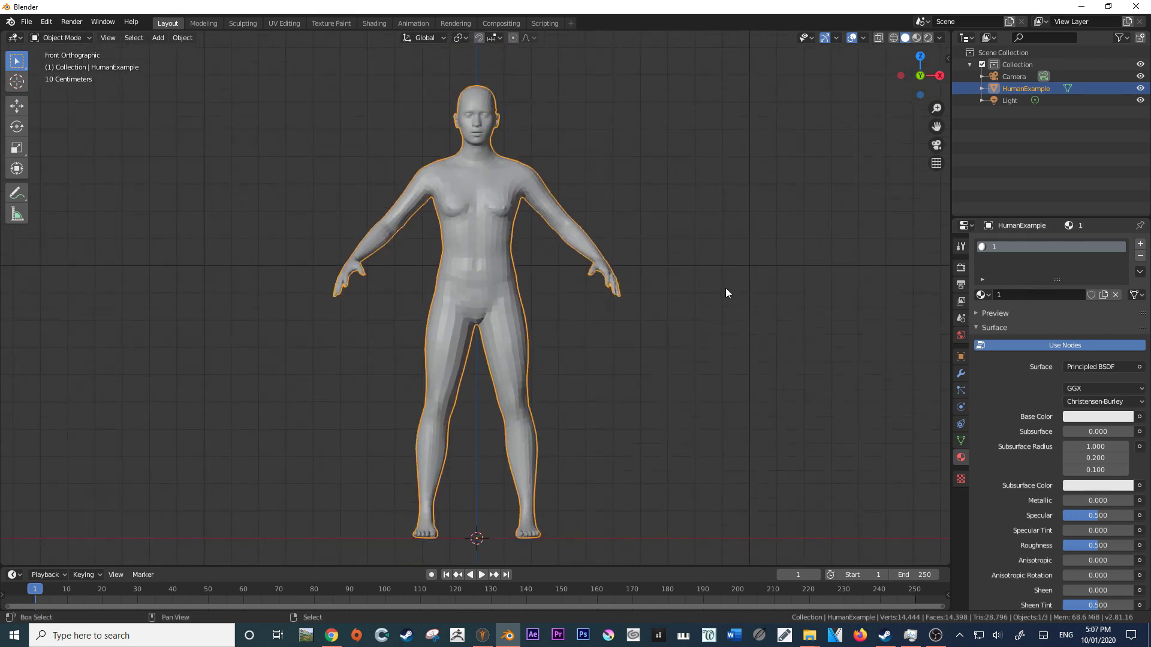
# - Add a second material slot and name its new material 2
pyautogui.click(1140, 244)
pyautogui.click(1041, 315)
pyautogui.click(1021, 319)
pyautogui.write('2')
pyautogui.press('Return')
# - Add a third material slot and name its new material 3
pyautogui.click(1140, 244)
pyautogui.click(1037, 319)
pyautogui.click(1020, 318)
pyautogui.write('3')
pyautogui.press('Return')
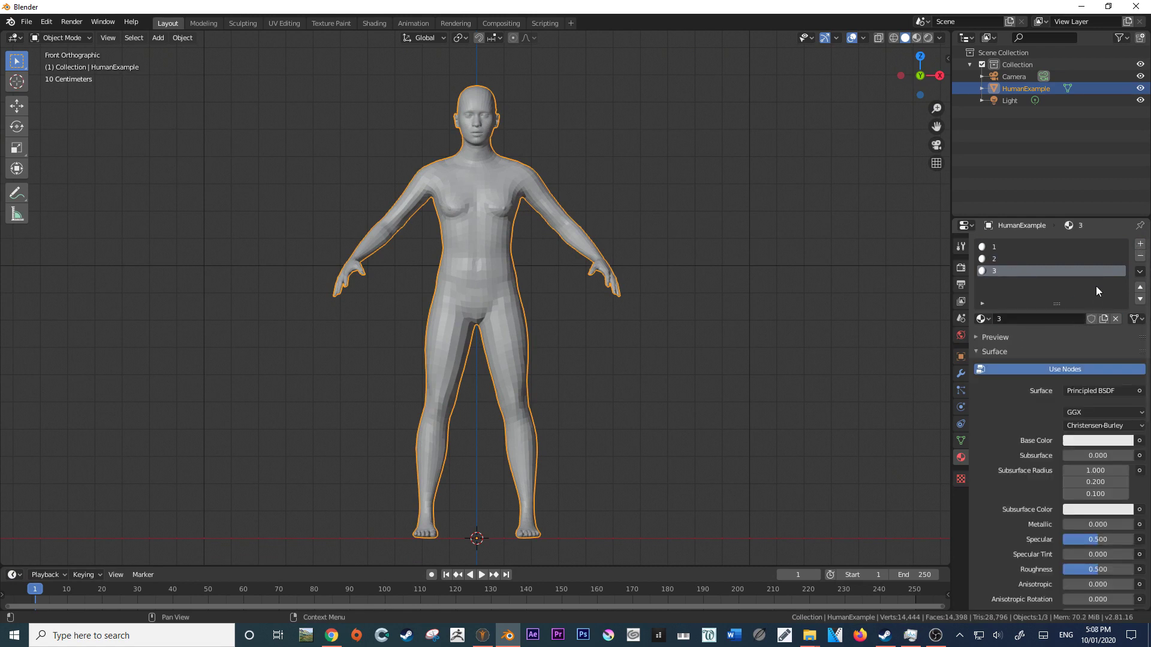
# - Add a fourth material slot and name its new material 4
pyautogui.click(1140, 245)
pyautogui.click(1031, 321)
pyautogui.click(1031, 321)
pyautogui.write('4')
pyautogui.press('Return')
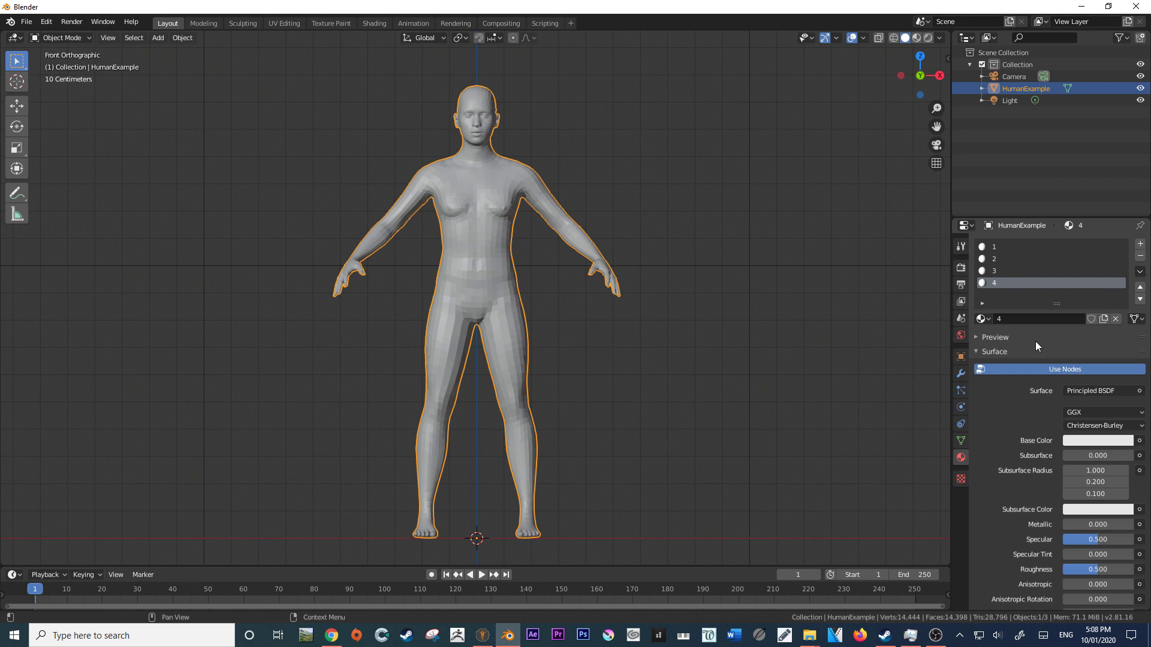
# - Set the base color of material 2 to blue and of material 3 to bright green
pyautogui.click(1012, 260)
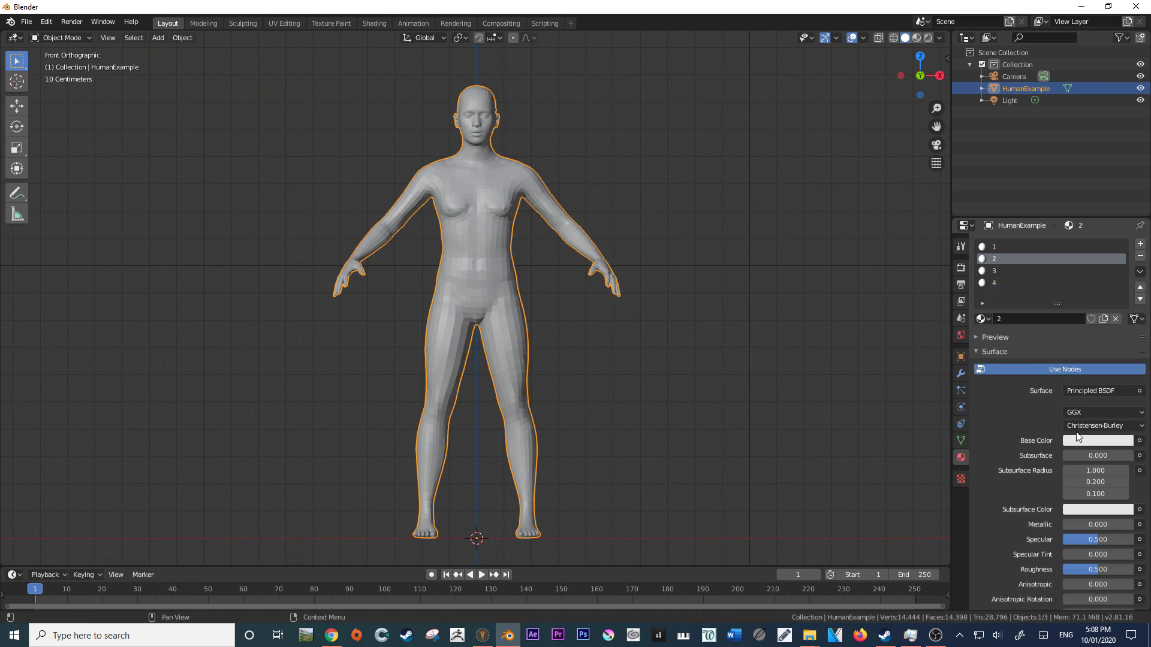
pyautogui.click(1095, 441)
pyautogui.click(1089, 289)
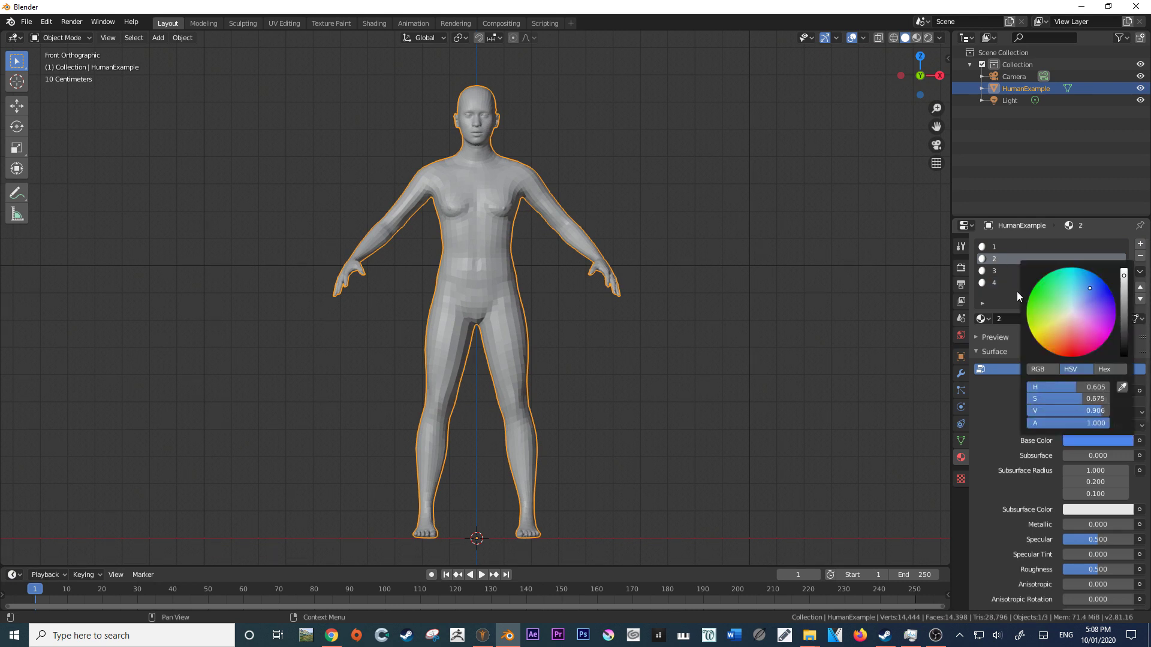
pyautogui.click(992, 272)
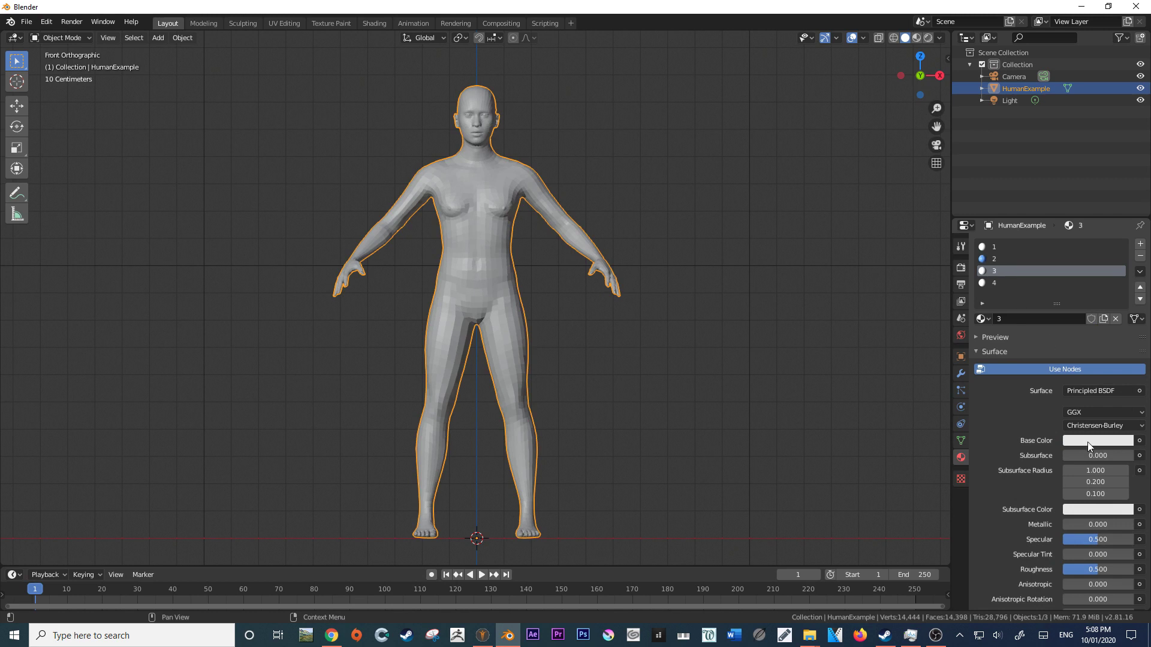
pyautogui.click(1087, 441)
pyautogui.click(1052, 318)
# - Set the base color of material 4 to a light red
pyautogui.click(995, 283)
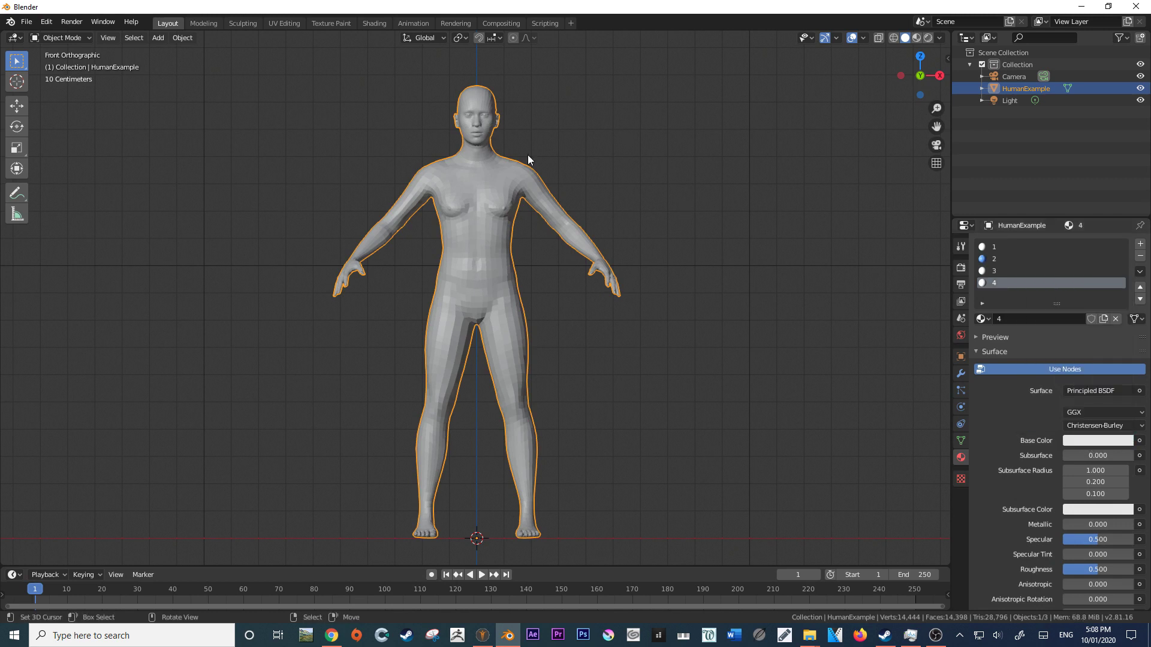
pyautogui.click(1113, 443)
pyautogui.click(1072, 325)
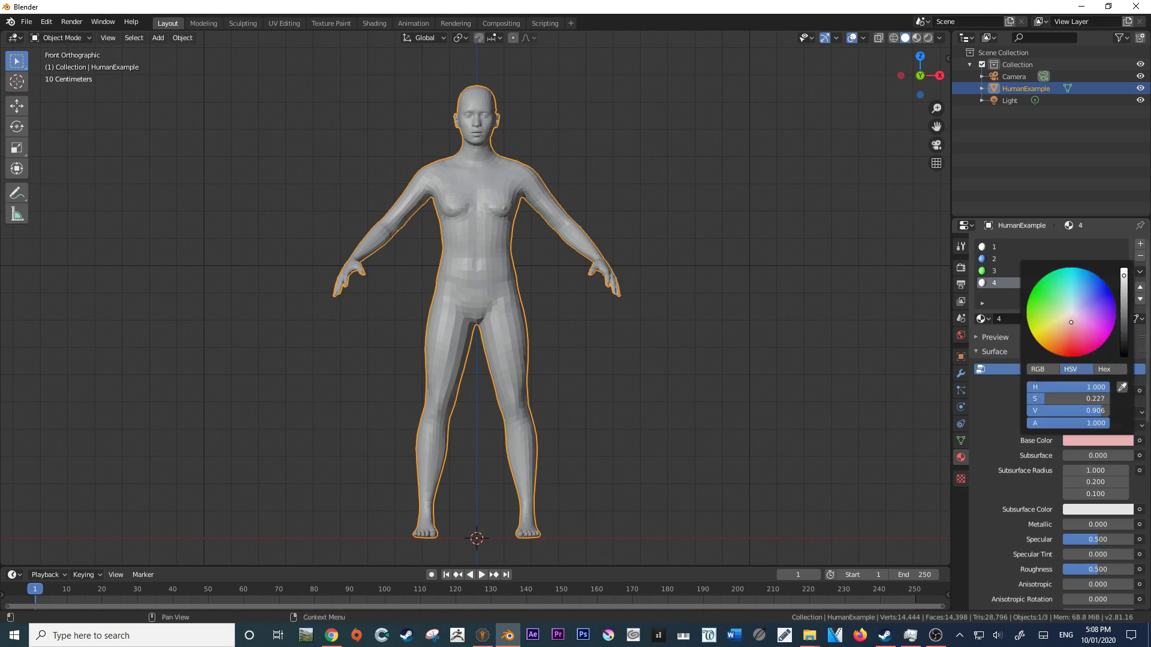
pyautogui.scroll(3, 509, 200)
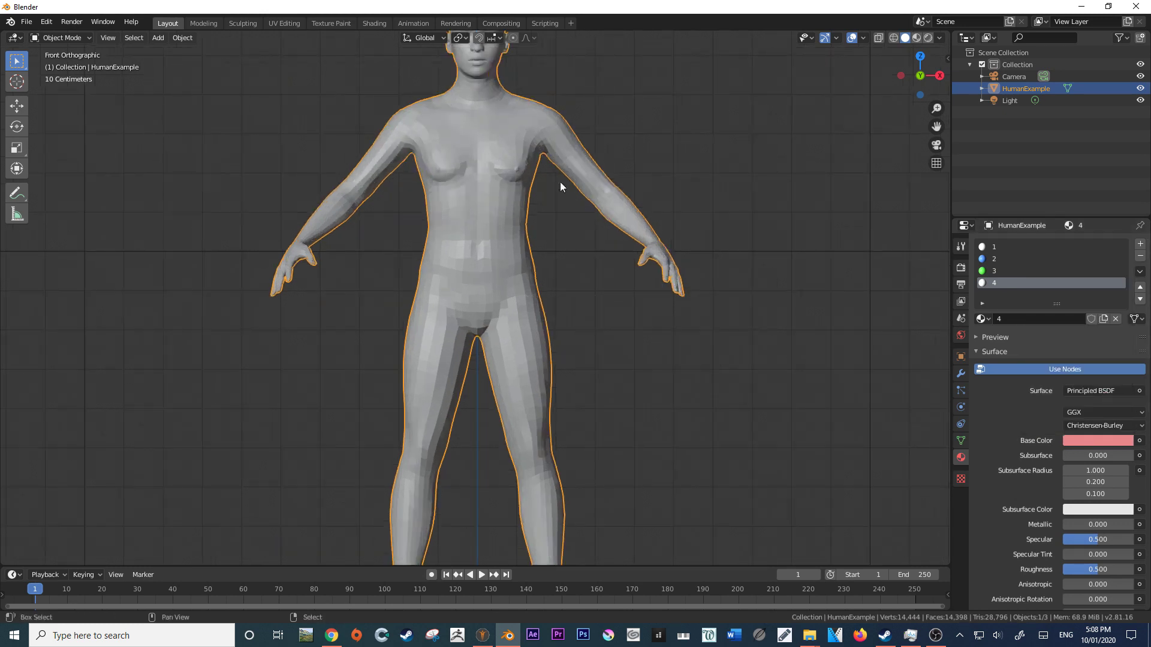
# - Make material 2 the active slot and put the human mesh in Edit Mode with face selection
pyautogui.click(1014, 261)
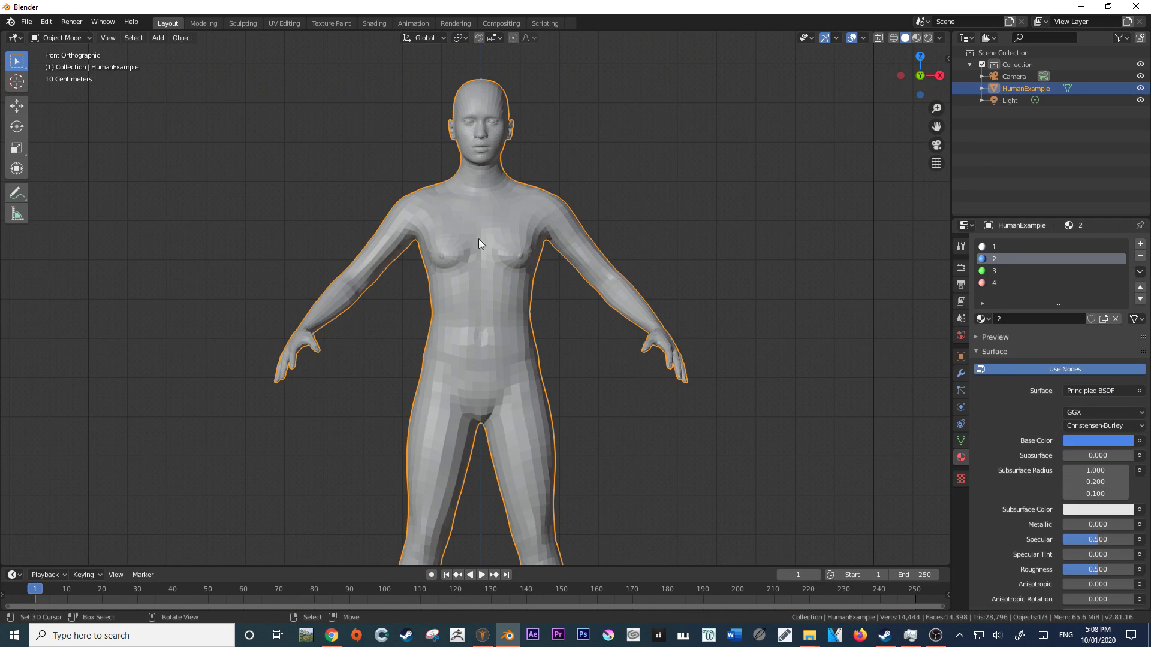
pyautogui.press('Tab')
pyautogui.scroll(2, 551, 237)
pyautogui.scroll(-2, 550, 237)
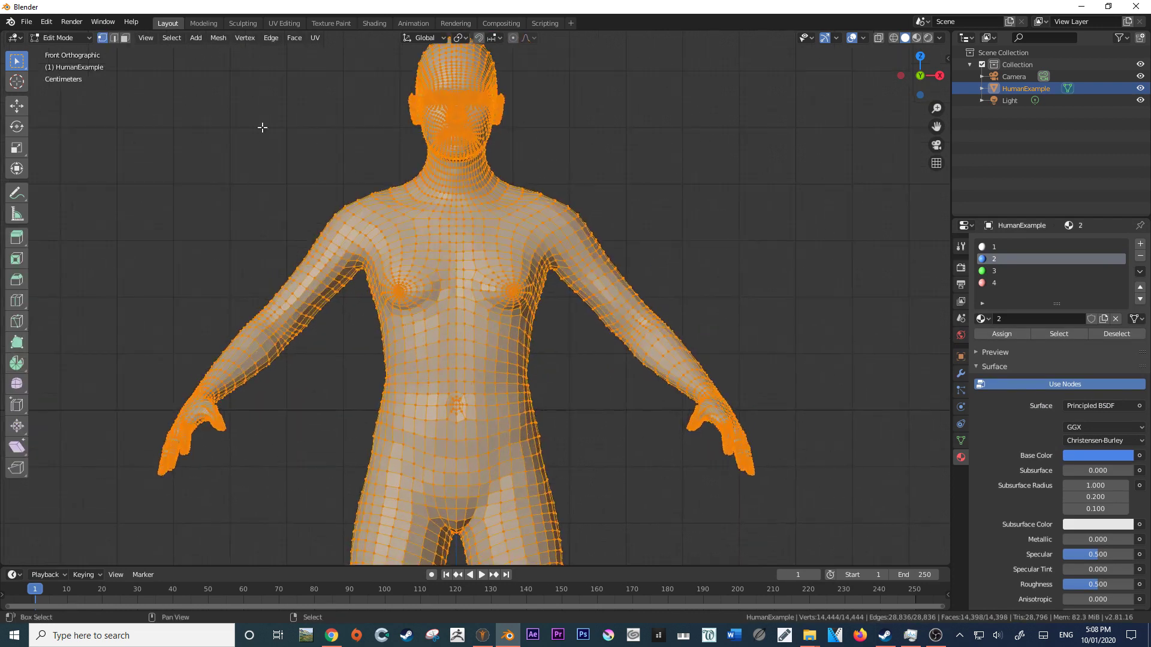
pyautogui.click(125, 38)
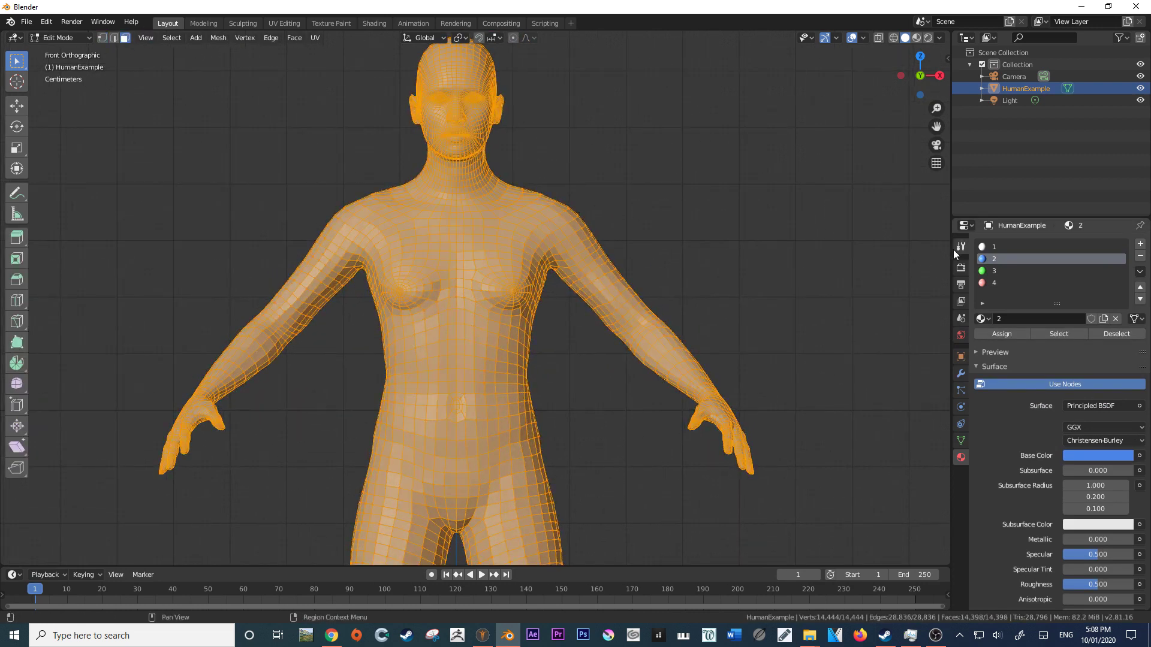
# - Select the face loops around the character's left upper arm and left wrist and hide them
pyautogui.keyDown('alt'); pyautogui.click(587, 262); pyautogui.keyUp('alt')
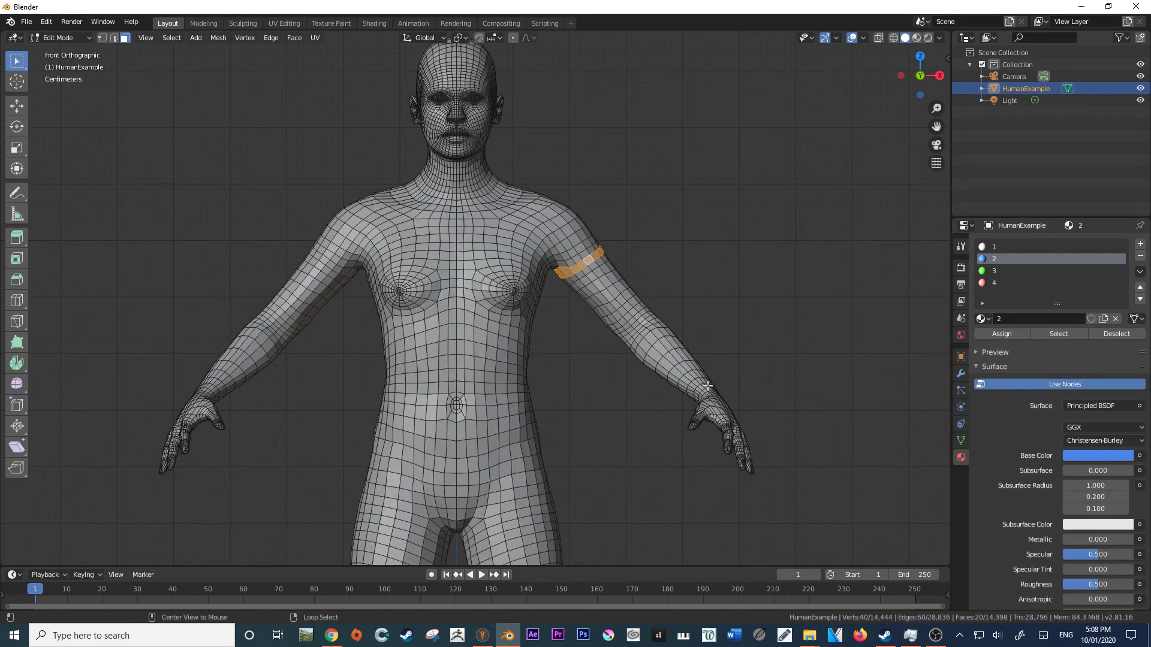
pyautogui.scroll(3, 709, 392)
pyautogui.moveTo(710, 392); pyautogui.dragTo(683, 372, button='middle')
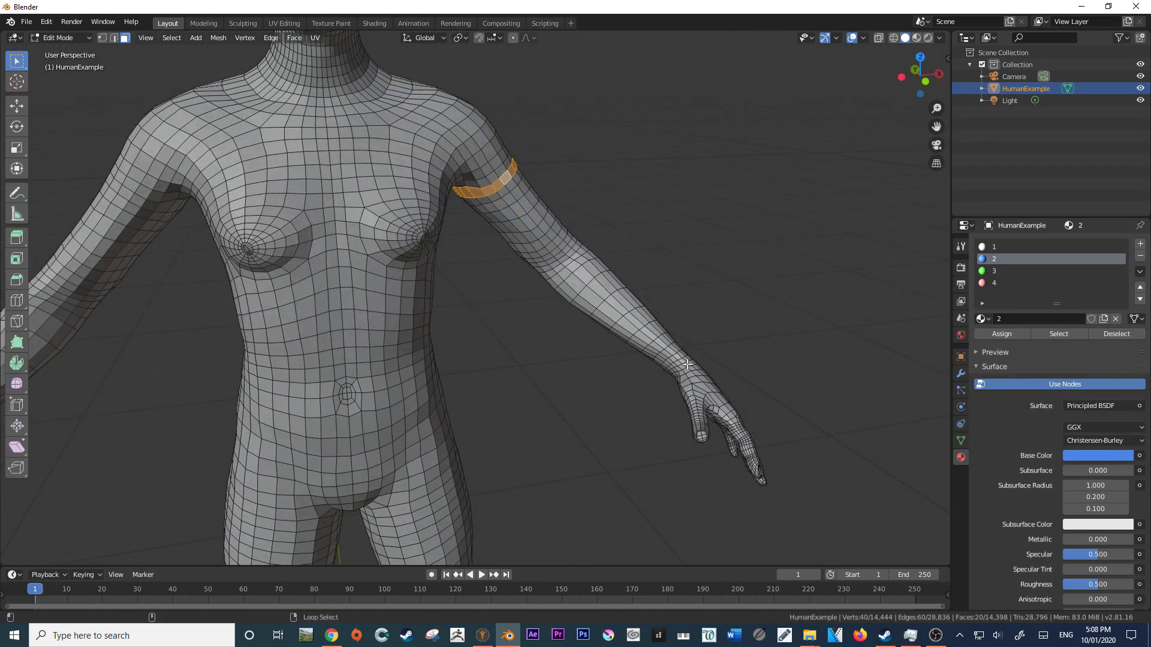
pyautogui.keyDown('alt'); pyautogui.keyDown('shift'); pyautogui.click(683, 365); pyautogui.keyUp('shift'); pyautogui.keyUp('alt')
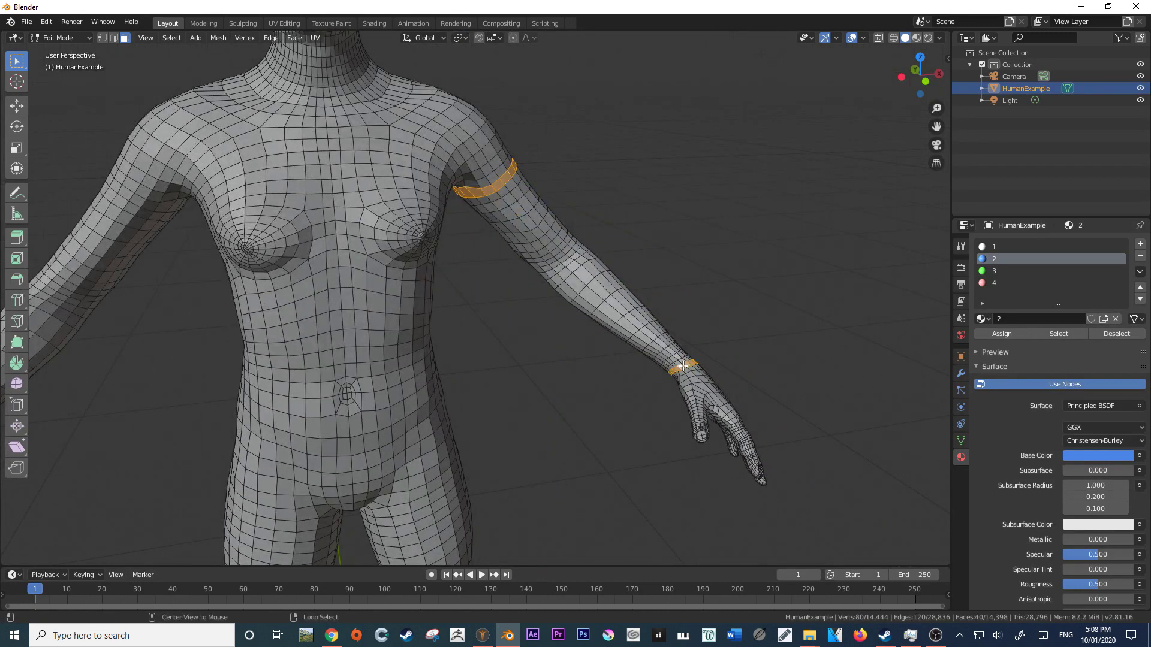
pyautogui.press('h')
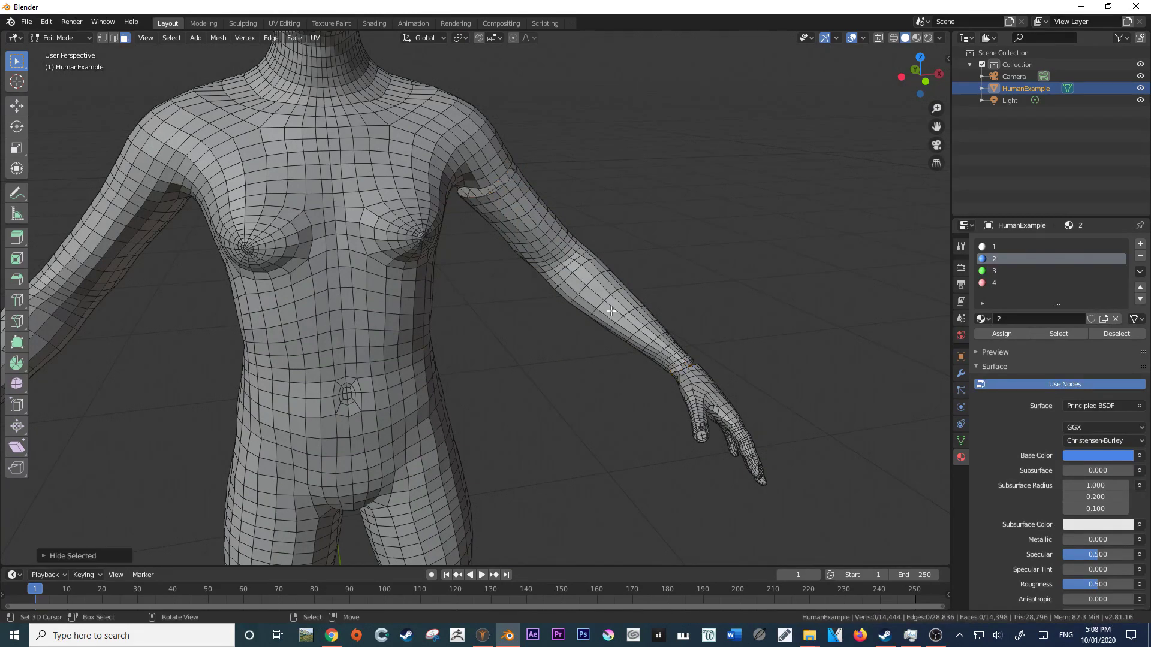
# - Isolate the arm section between the hidden loops by hiding all other faces, and select its linked faces
pyautogui.press('l')
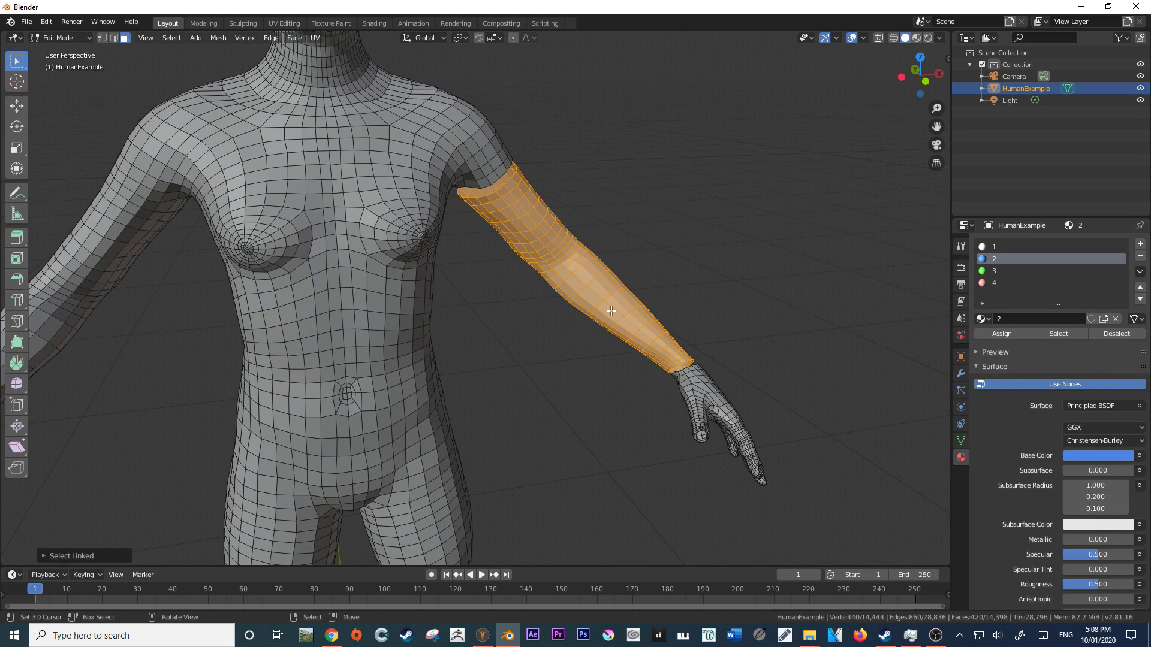
pyautogui.hotkey('ctrl', 'i')
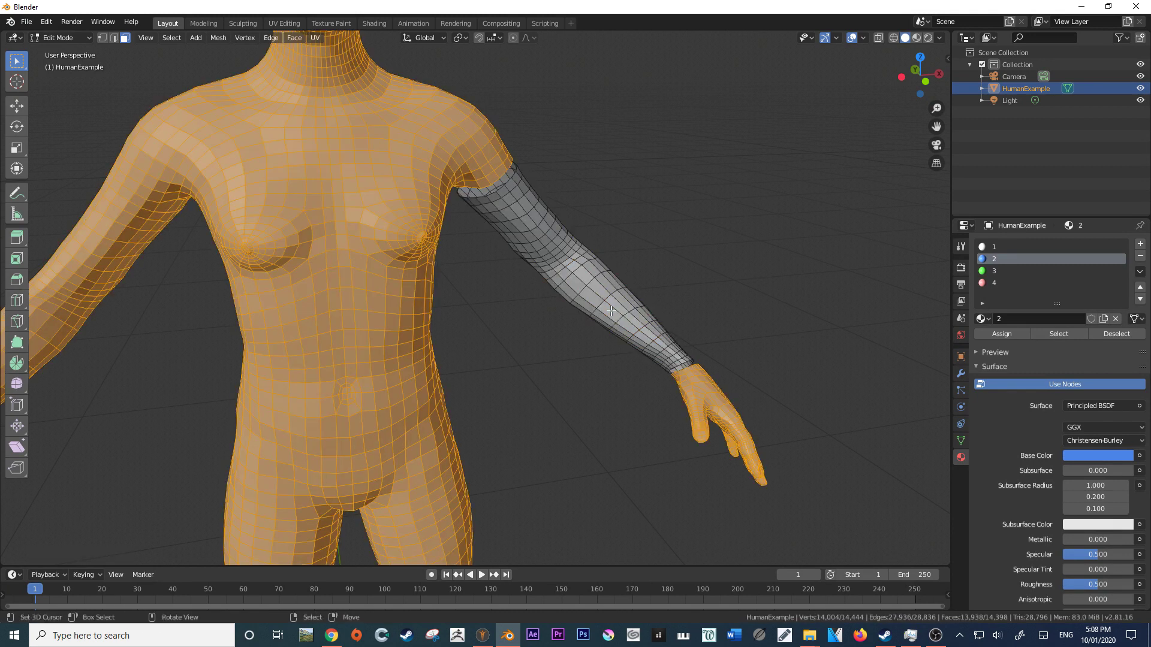
pyautogui.press('h')
pyautogui.moveTo(624, 301); pyautogui.dragTo(517, 269, button='middle')
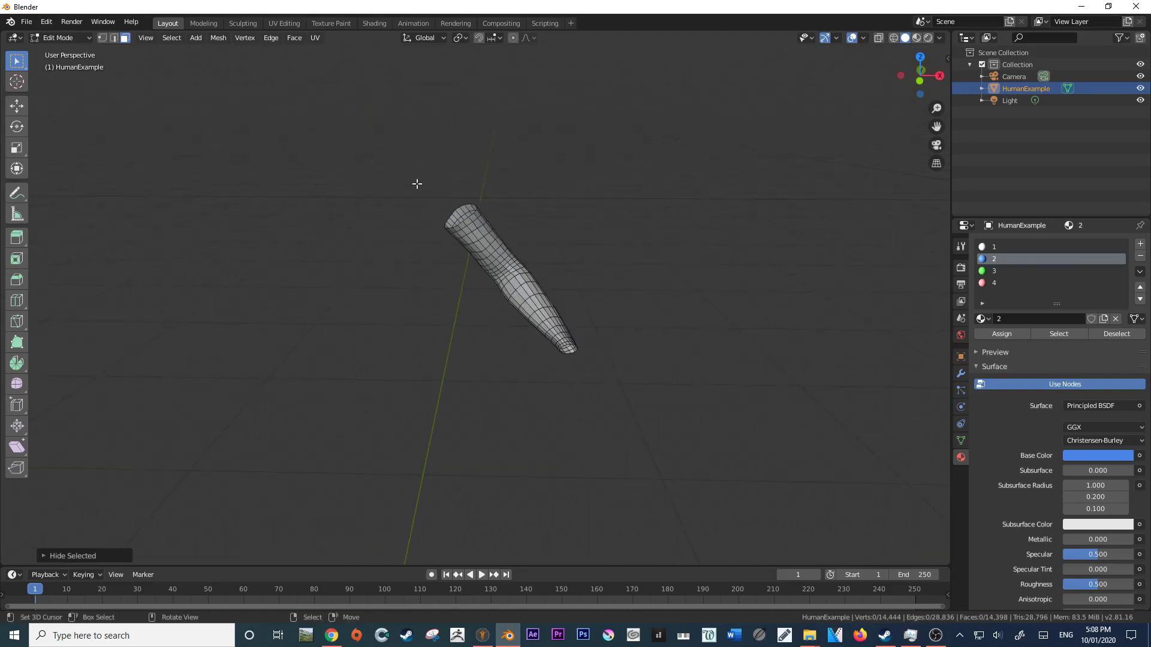
pyautogui.press('l')
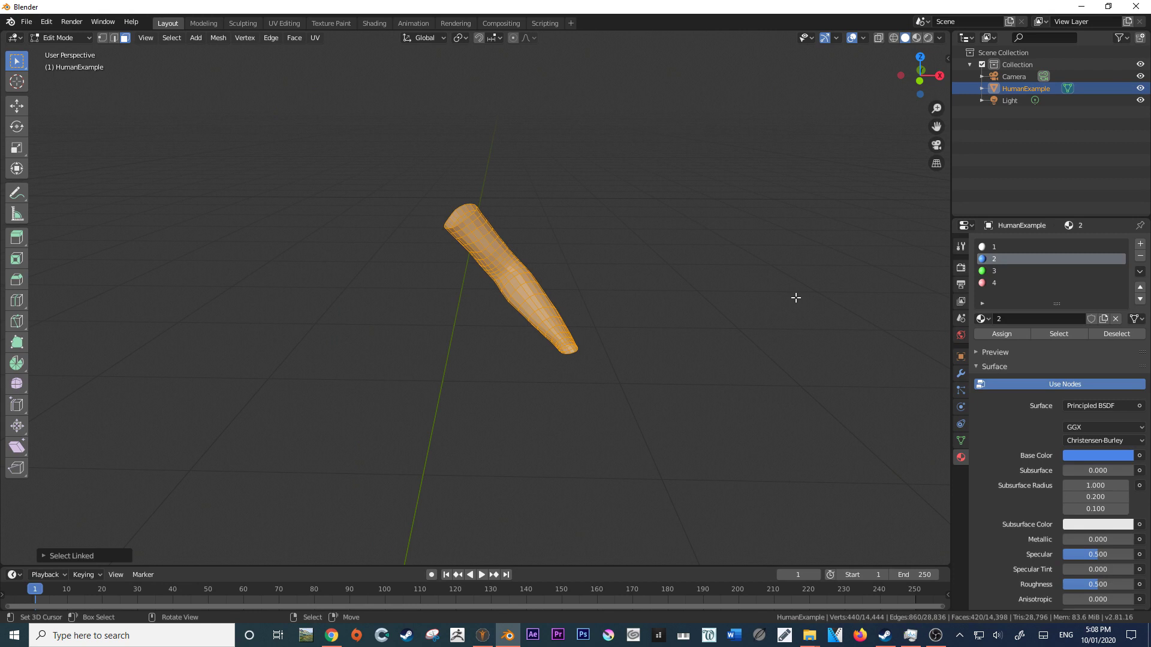
# - Assign material 2 to the selected arm faces, and show the mesh in Object Mode with Material Preview shading from the front
pyautogui.click(993, 337)
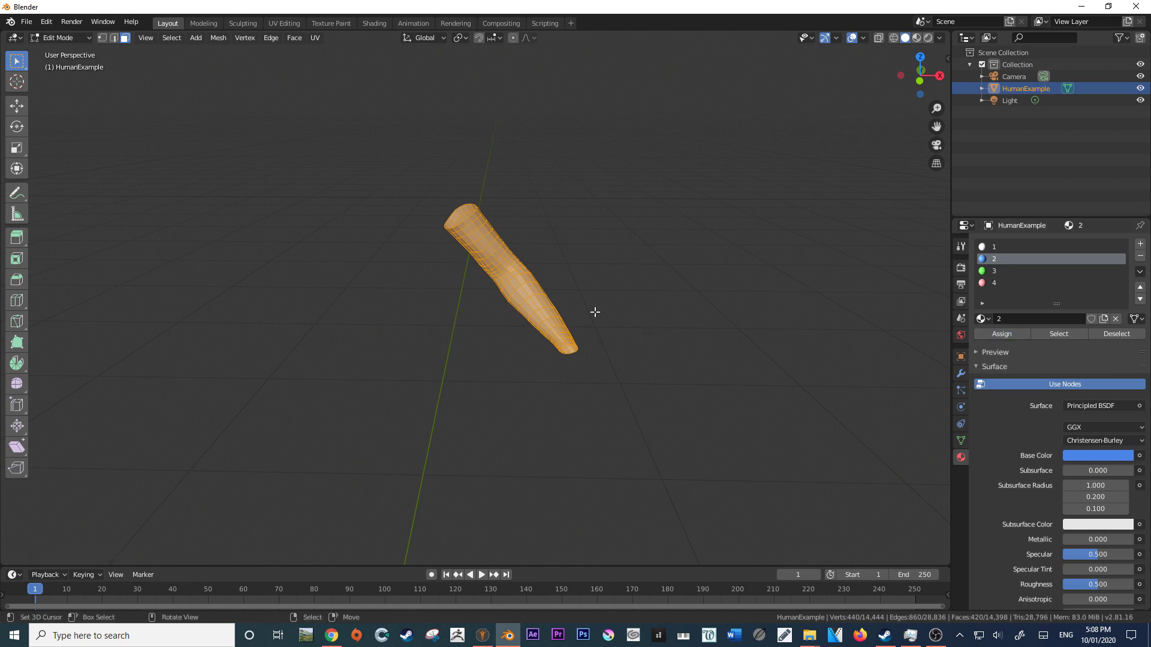
pyautogui.press('Tab')
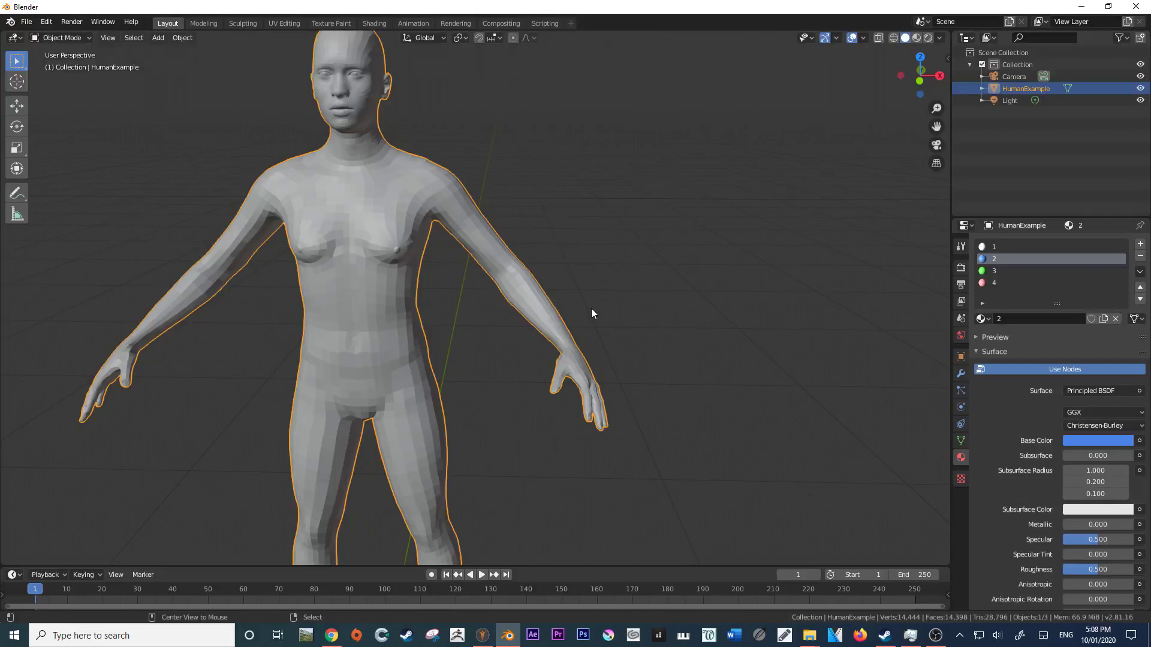
pyautogui.press('z')
pyautogui.press('KP_Decimal')
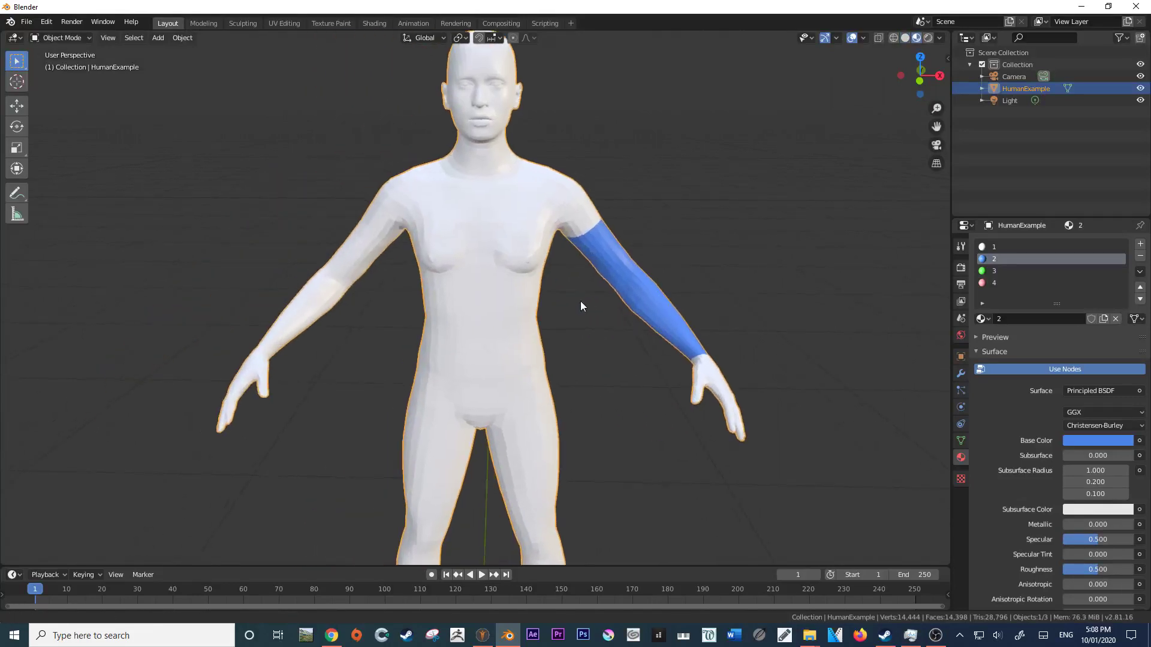
pyautogui.moveTo(592, 318); pyautogui.dragTo(484, 227, button='middle')
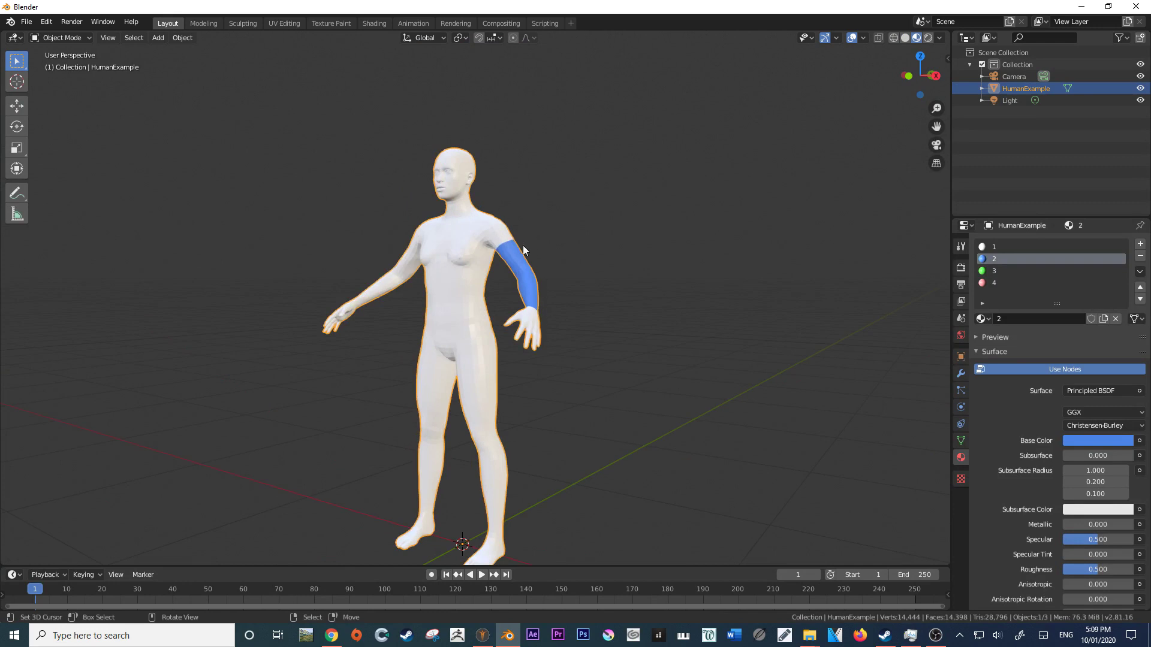
pyautogui.moveTo(539, 293); pyautogui.dragTo(597, 309, button='middle')
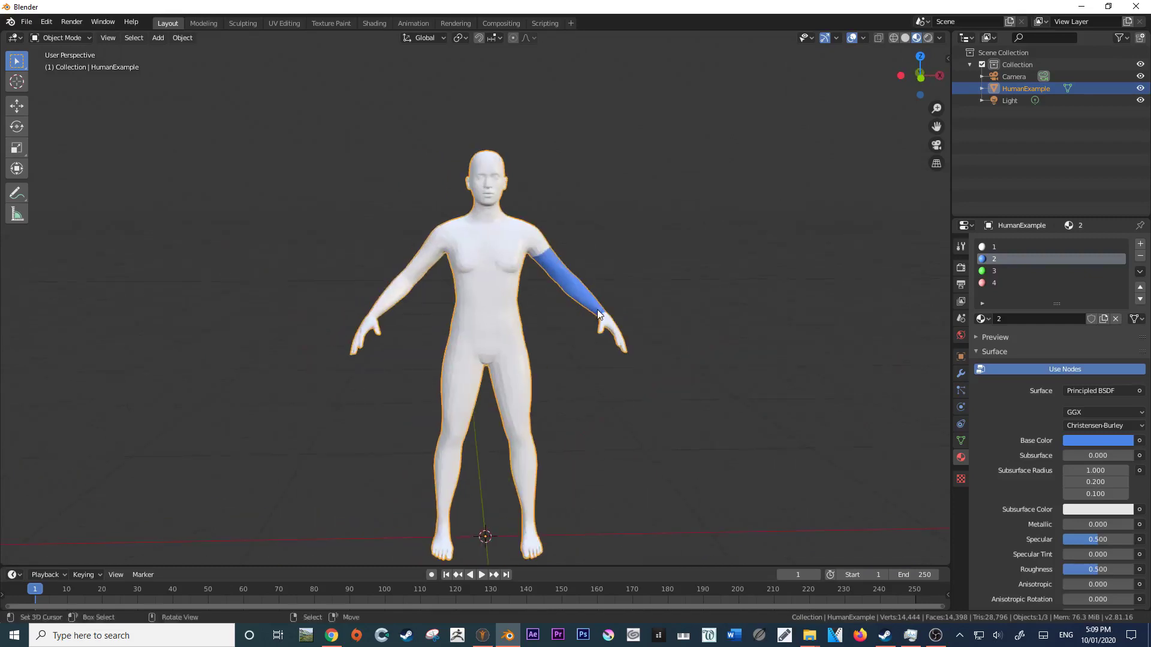
pyautogui.press('KP_1')
pyautogui.scroll(2, 545, 277)
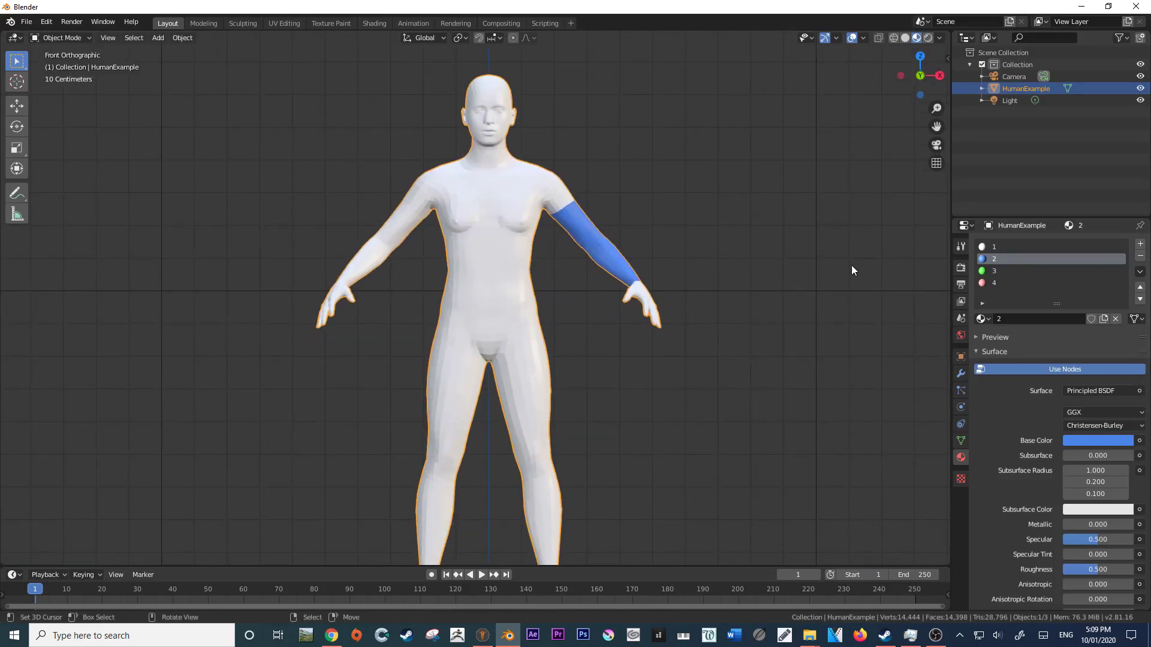
# - Return the human mesh to Edit Mode, reveal all hidden faces and clear the selection
pyautogui.press('Tab')
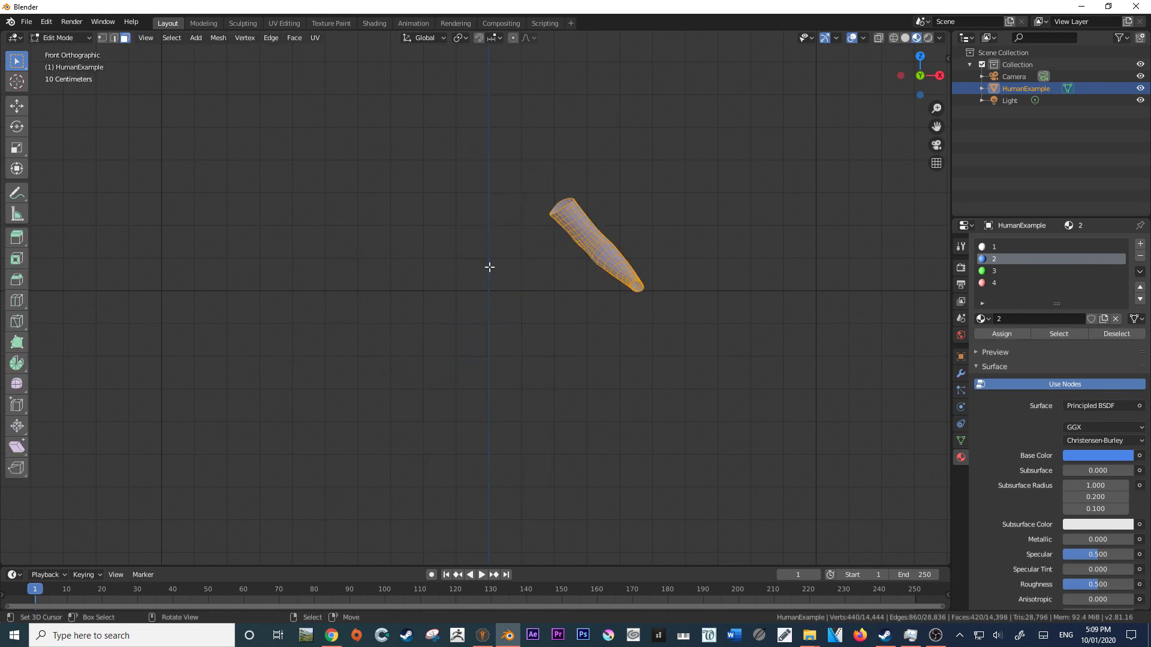
pyautogui.hotkey('alt', 'a')
pyautogui.hotkey('alt', 'h')
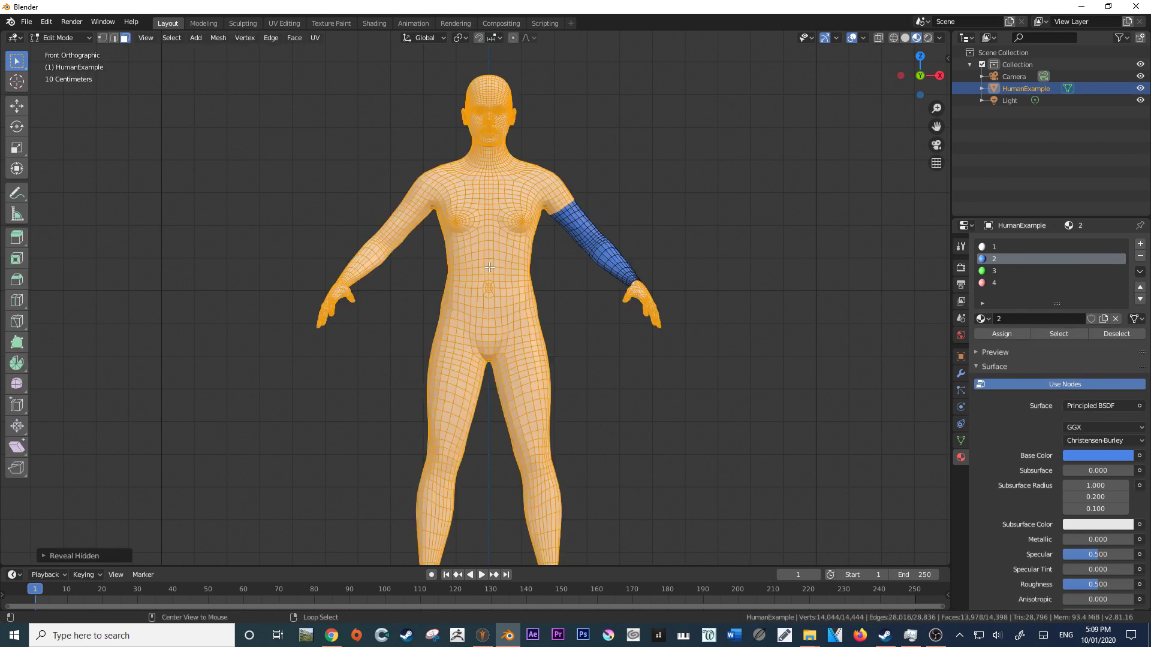
pyautogui.hotkey('alt', 'a')
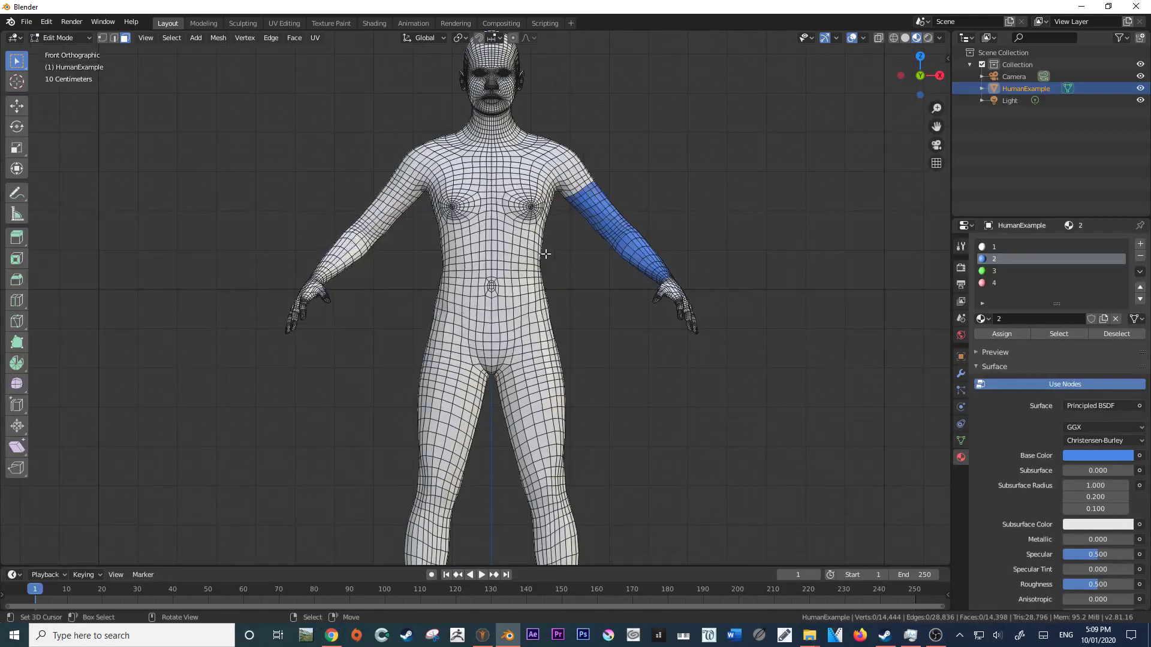
# - Select the arm faces by their material 2 assignment and hide them
pyautogui.scroll(2, 630, 264)
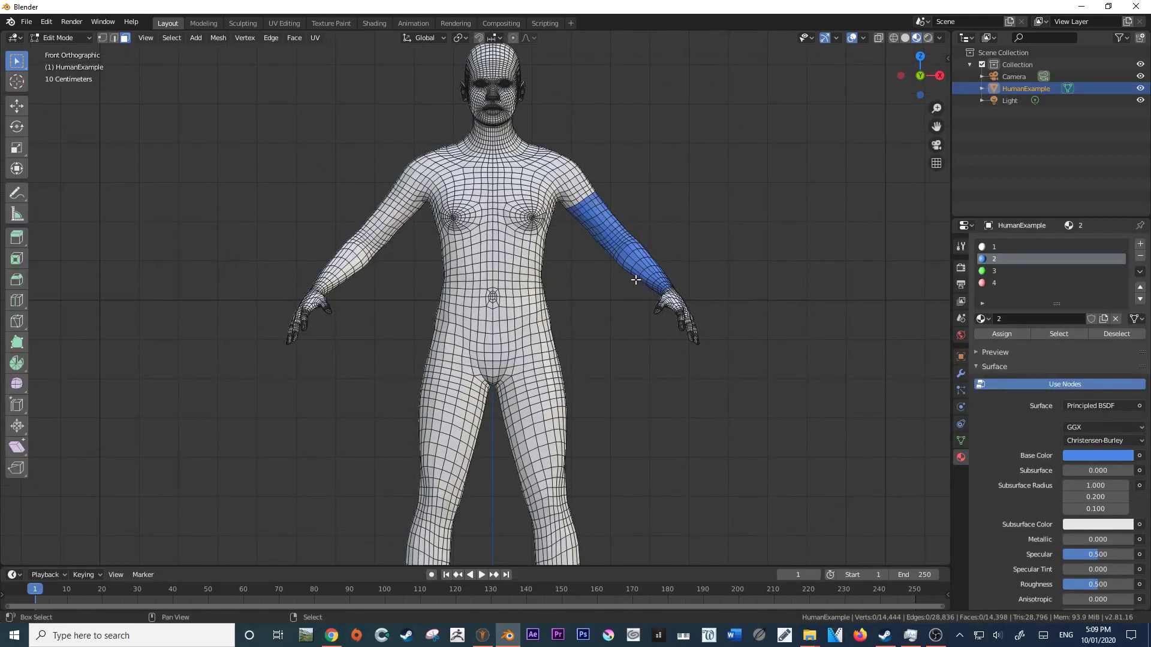
pyautogui.click(1063, 335)
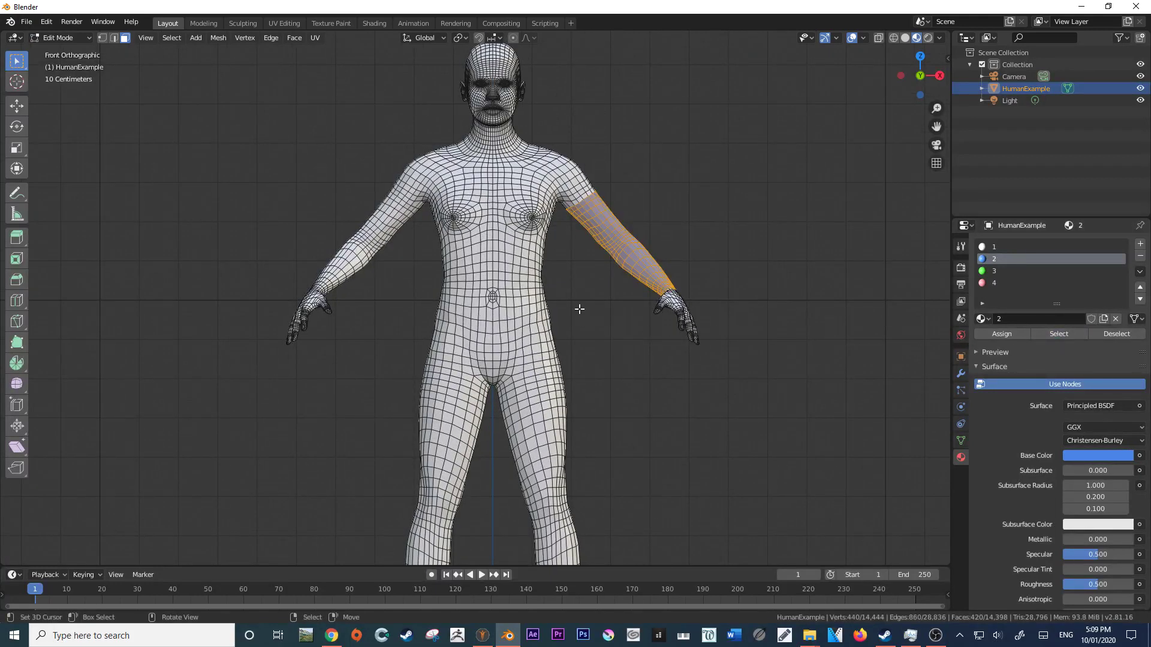
pyautogui.press('h')
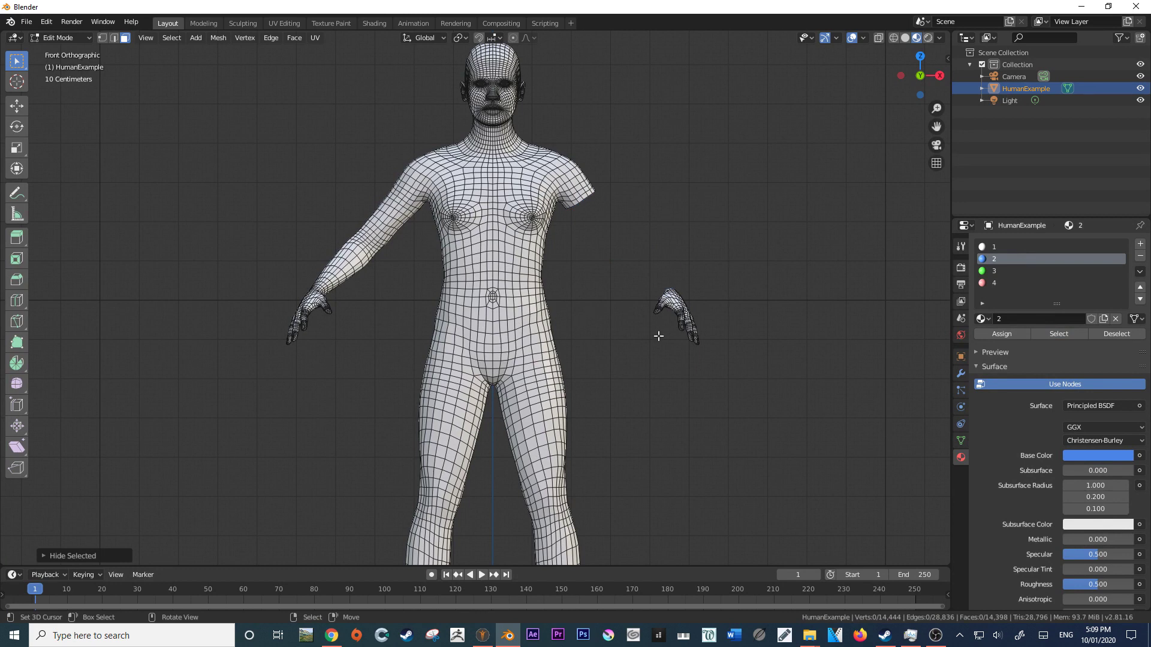
# - Hide the face loop around the base of the neck and isolate the head by hiding all other faces
pyautogui.keyDown('shift'); pyautogui.moveTo(560, 314); pyautogui.dragTo(536, 300, button='middle'); pyautogui.keyUp('shift')
pyautogui.keyDown('ctrl'); pyautogui.moveTo(503, 231); pyautogui.dragTo(473, 202, button='middle'); pyautogui.keyUp('ctrl')
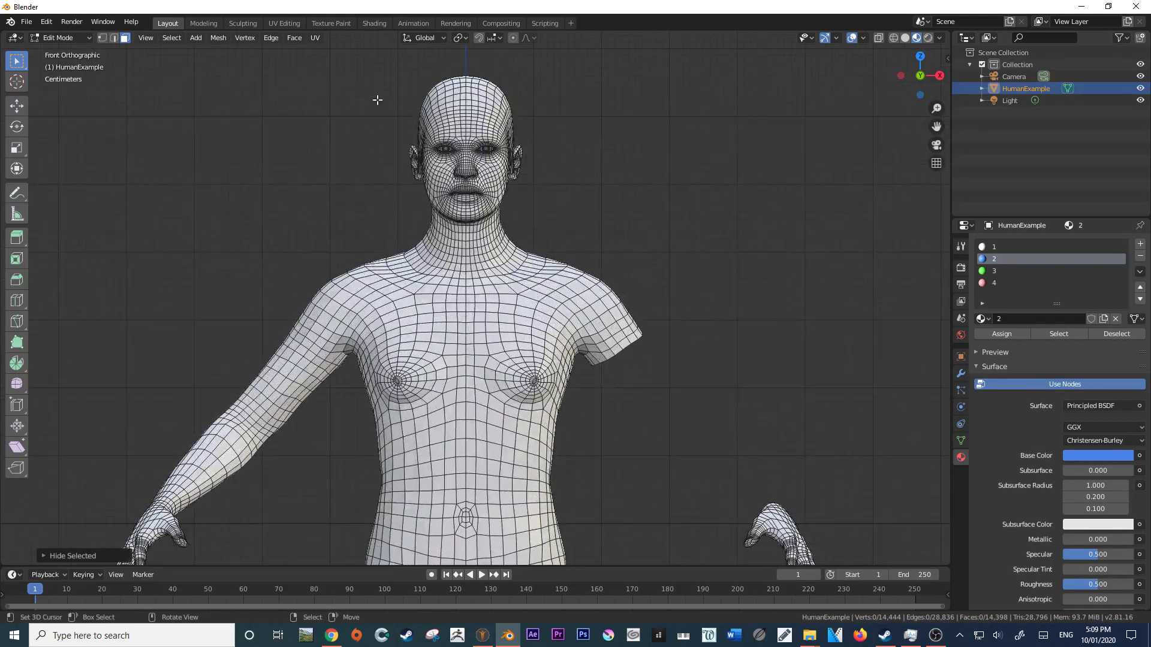
pyautogui.scroll(3, 488, 220)
pyautogui.scroll(-2, 487, 221)
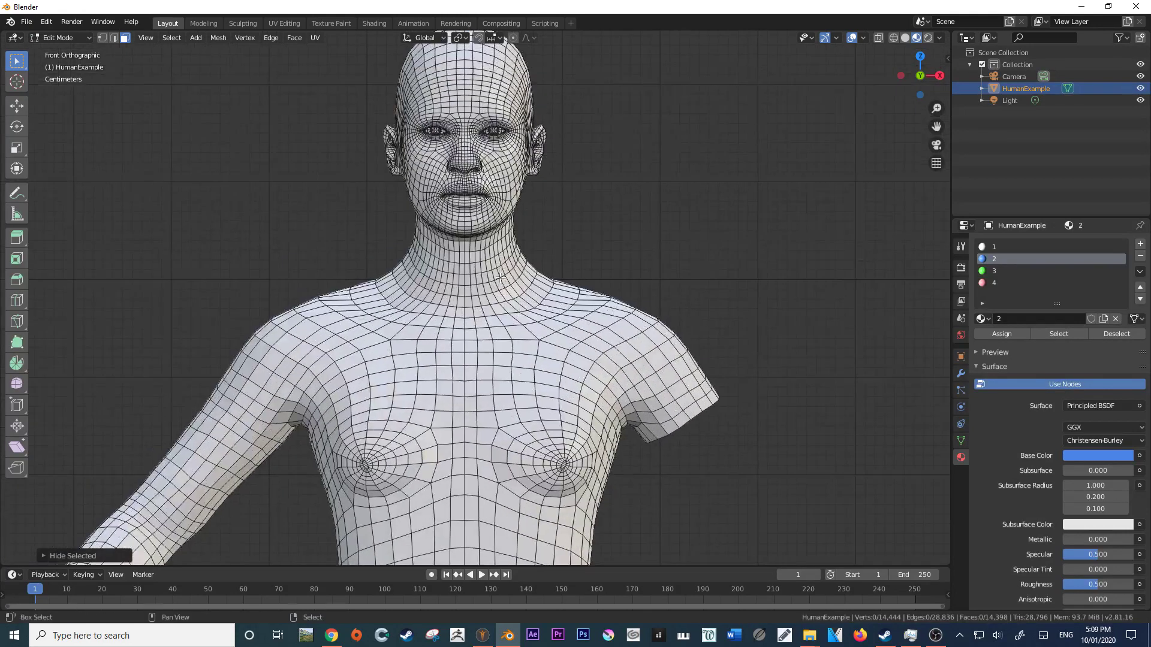
pyautogui.keyDown('alt'); pyautogui.click(486, 289); pyautogui.keyUp('alt')
pyautogui.press('h')
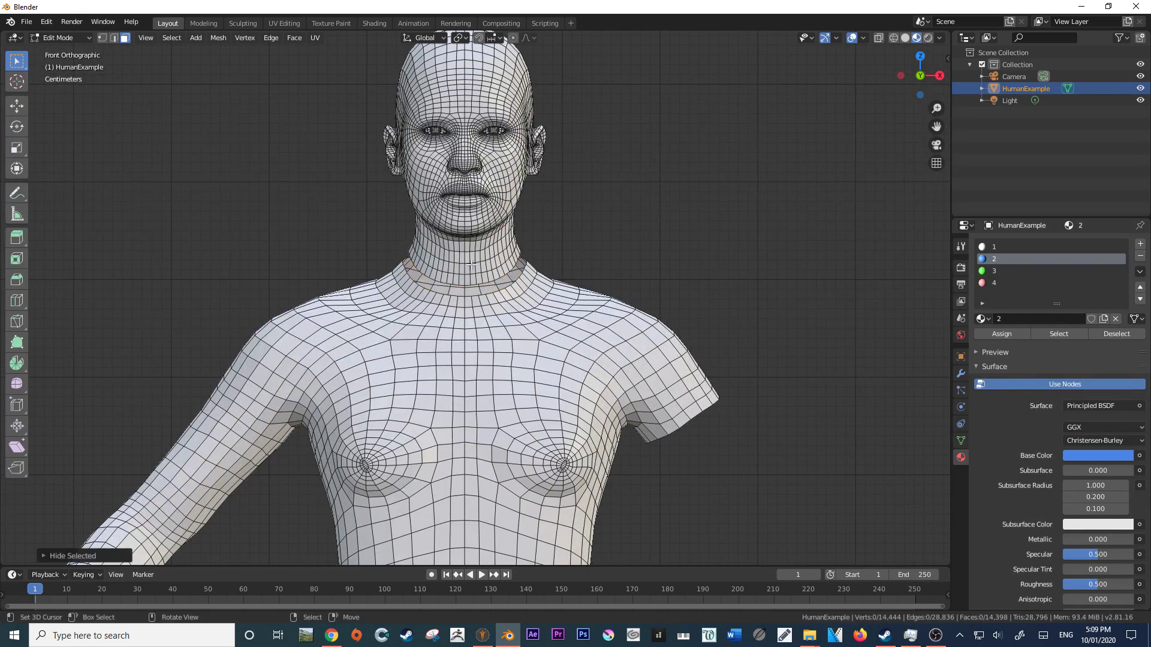
pyautogui.press('l')
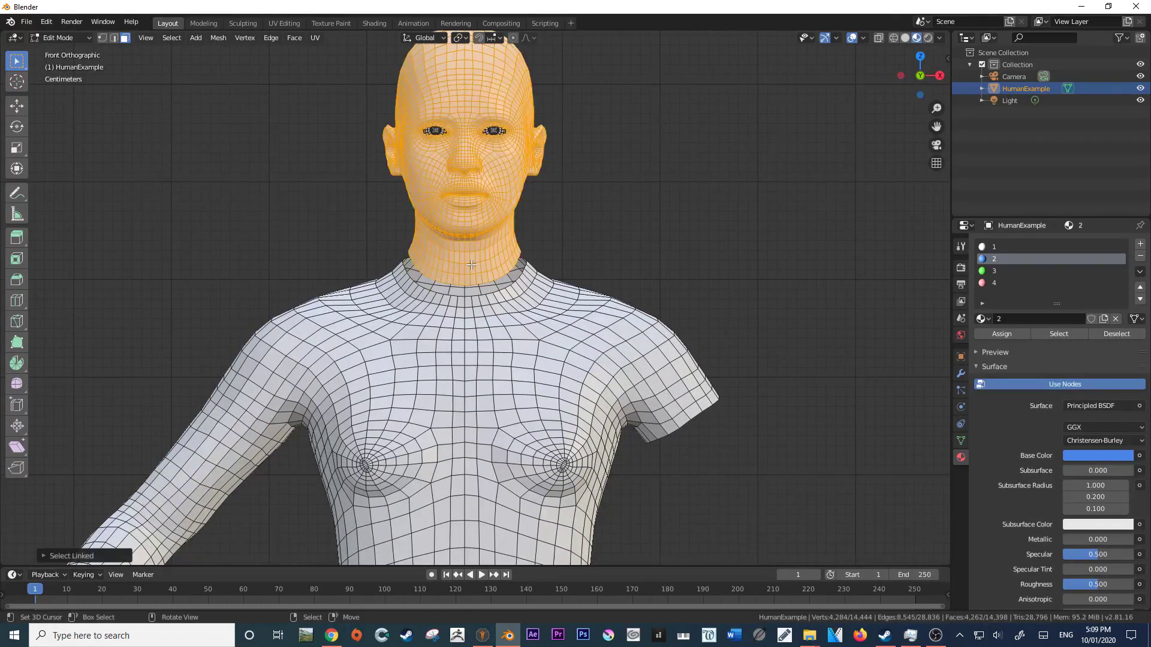
pyautogui.hotkey('ctrl', 'i')
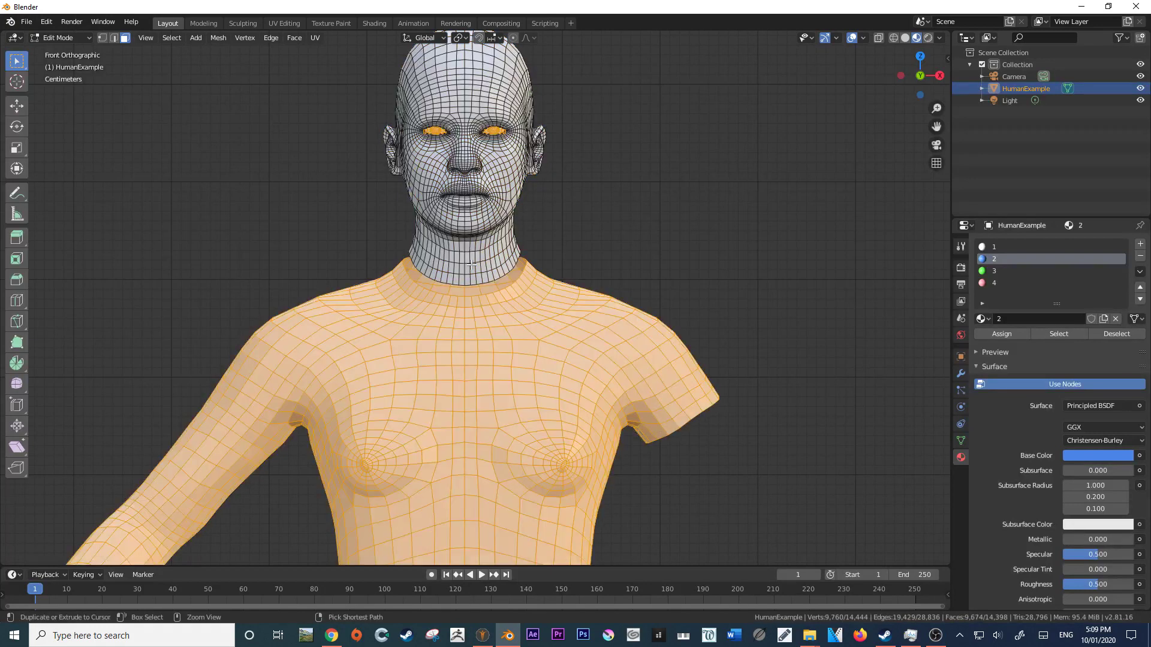
pyautogui.press('h')
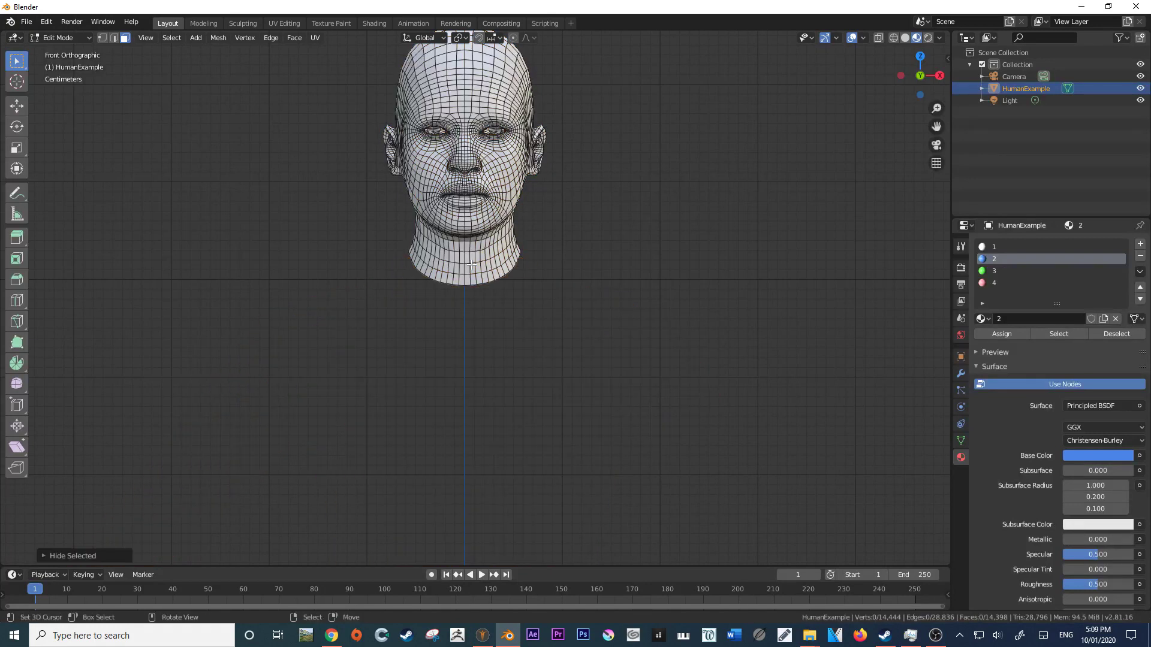
# - Assign material 3 to all of the isolated head faces, and reveal the rest of the body with nothing selected
pyautogui.click(986, 271)
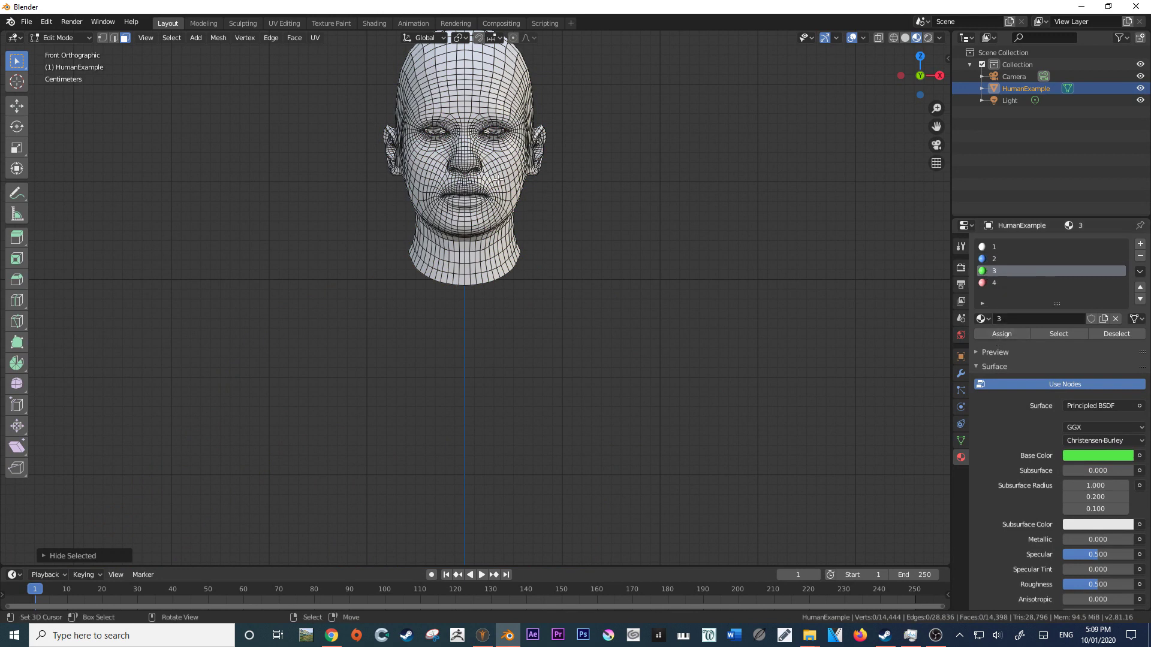
pyautogui.press('a')
pyautogui.keyDown('shift'); pyautogui.scroll(3, 330, 189); pyautogui.keyUp('shift')
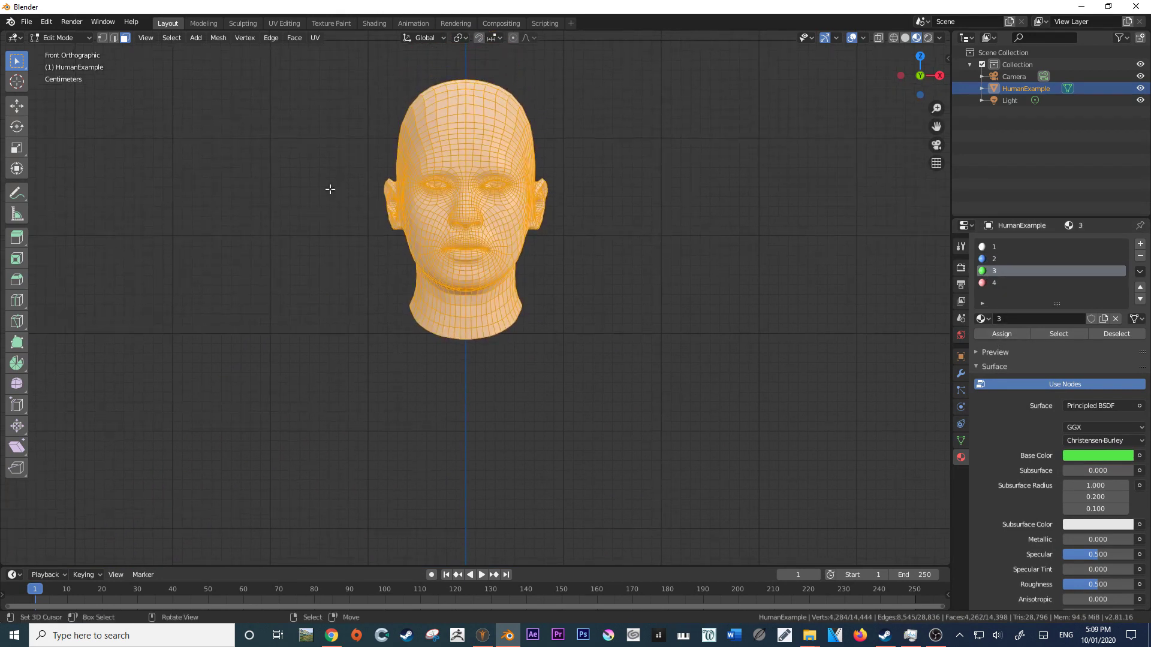
pyautogui.click(1006, 335)
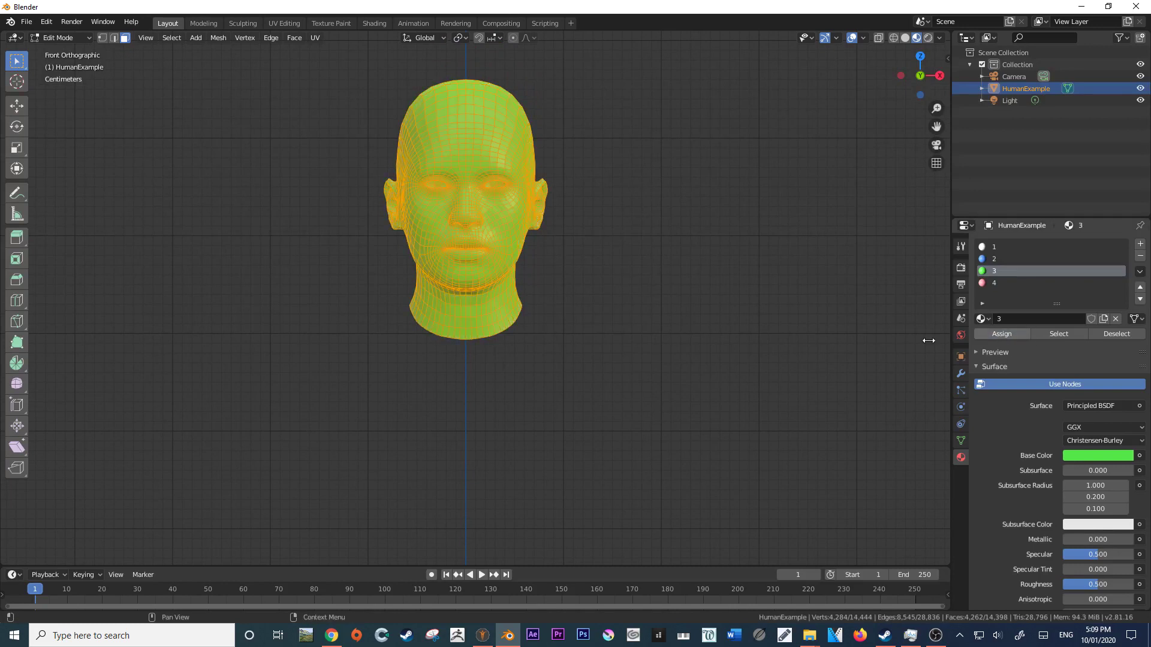
pyautogui.keyDown('ctrl'); pyautogui.scroll(-2, 483, 269); pyautogui.keyUp('ctrl')
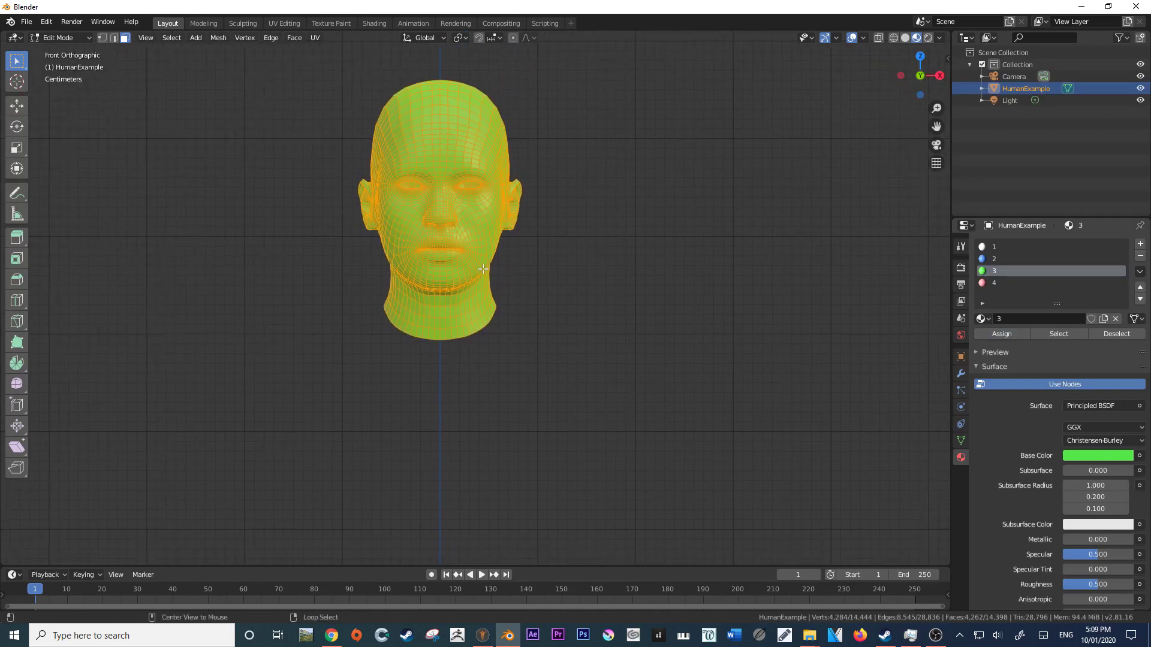
pyautogui.hotkey('alt', 'h')
pyautogui.hotkey('alt', 'a')
# - Hide the face loop around the character's left upper thigh and isolate the leg below it by hiding all other faces
pyautogui.scroll(-3, 500, 314)
pyautogui.keyDown('shift'); pyautogui.scroll(-8, 500, 313); pyautogui.keyUp('shift')
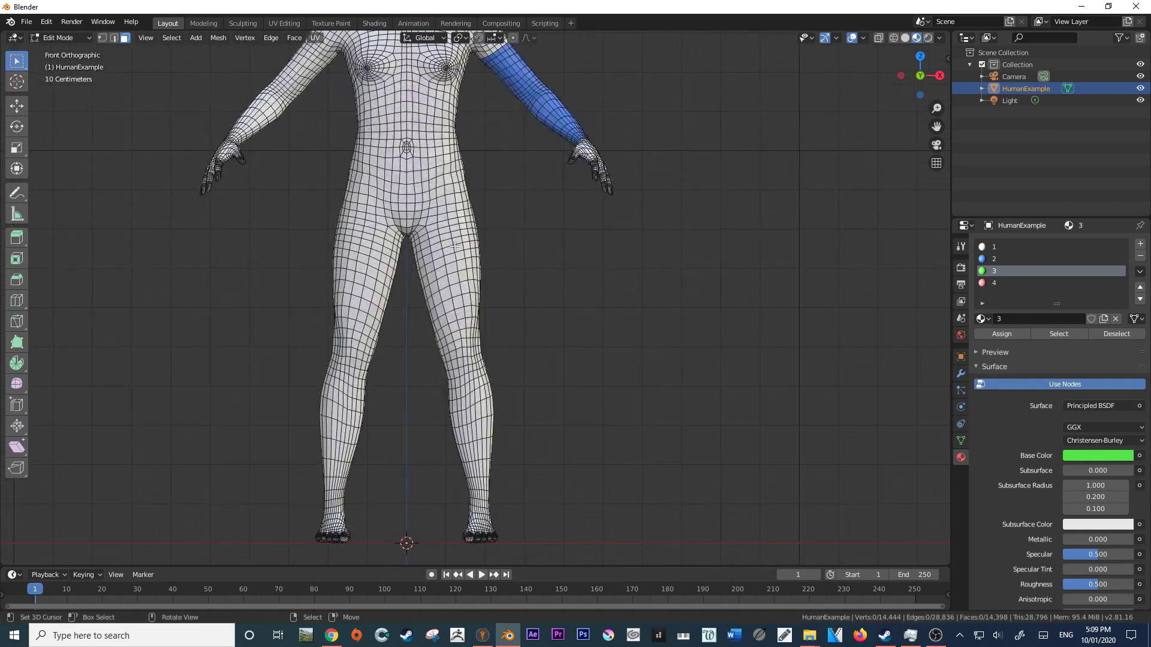
pyautogui.keyDown('alt'); pyautogui.click(443, 243); pyautogui.keyUp('alt')
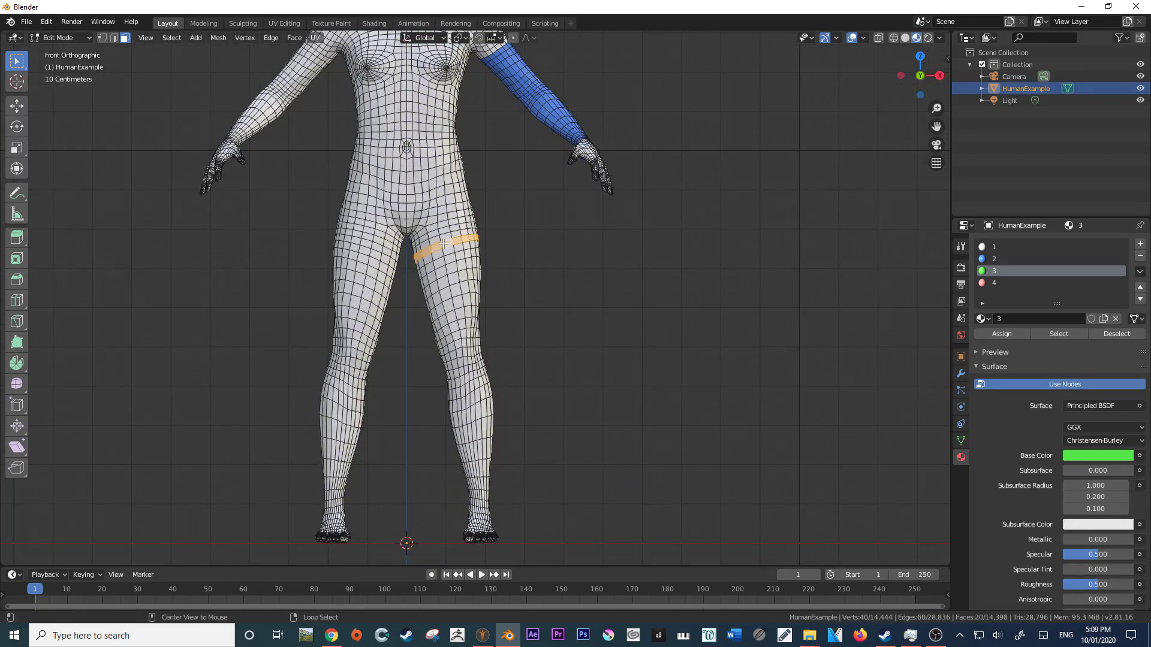
pyautogui.keyDown('shift'); pyautogui.scroll(2, 516, 228); pyautogui.keyUp('shift')
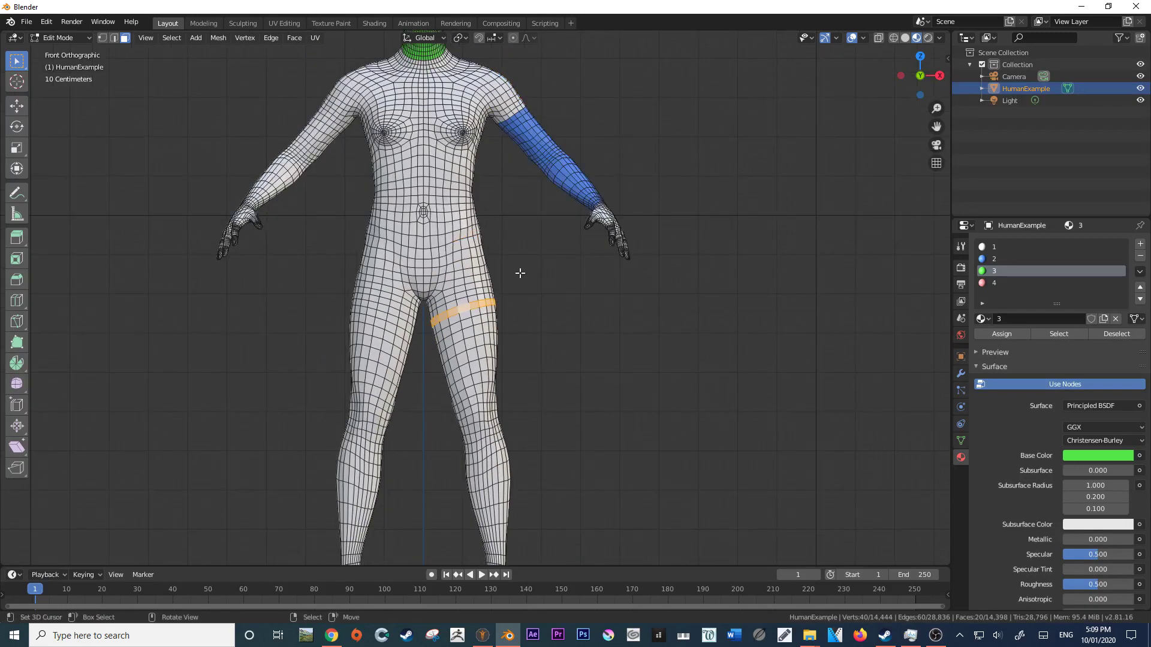
pyautogui.press('h')
pyautogui.keyDown('shift'); pyautogui.scroll(-2, 506, 336); pyautogui.keyUp('shift')
pyautogui.keyDown('shift'); pyautogui.scroll(2, 502, 401); pyautogui.keyUp('shift')
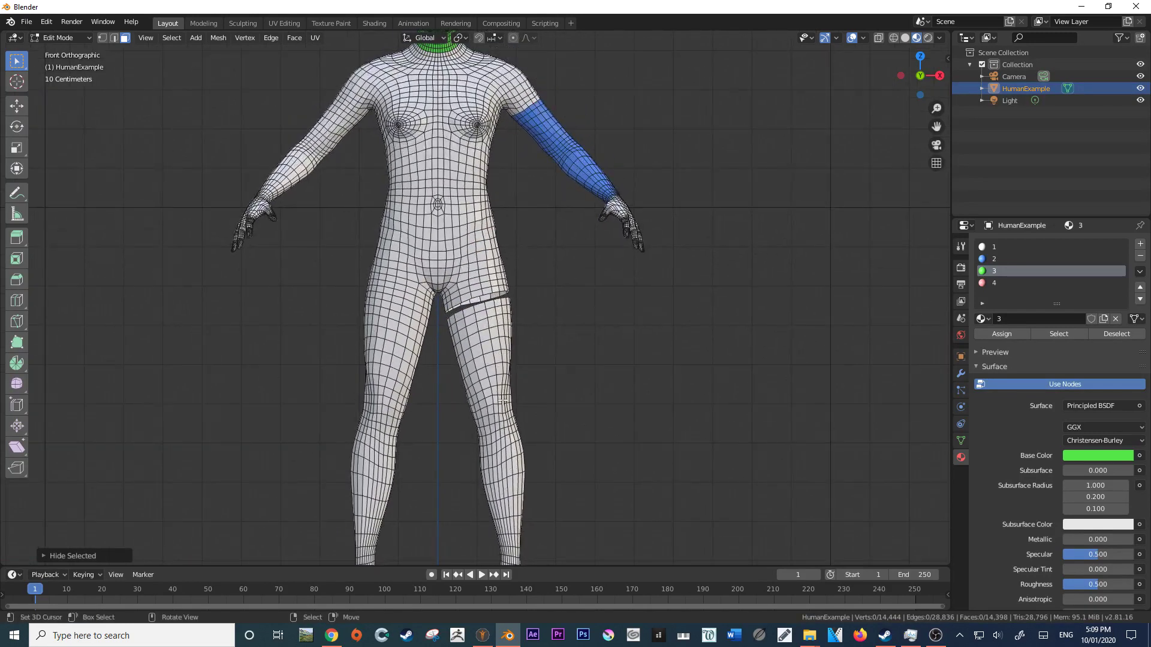
pyautogui.press('l')
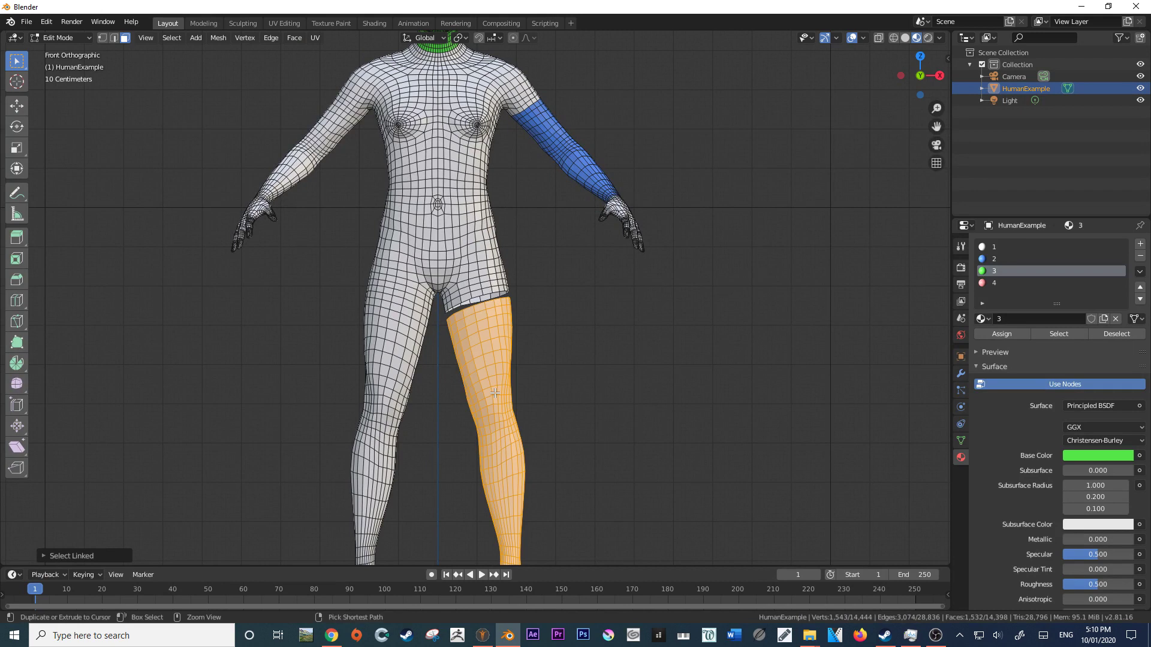
pyautogui.hotkey('ctrl', 'i')
pyautogui.press('h')
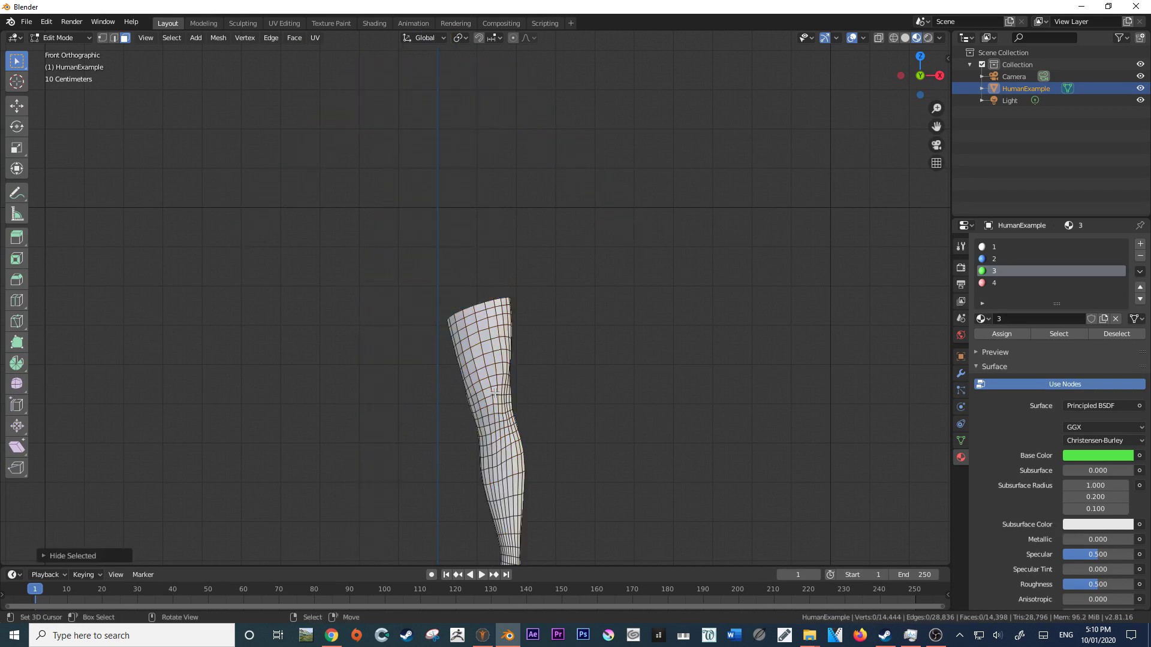
# - Assign material 4 to all of the isolated leg faces, reveal the full body and return to Object Mode
pyautogui.press('l')
pyautogui.click(1001, 284)
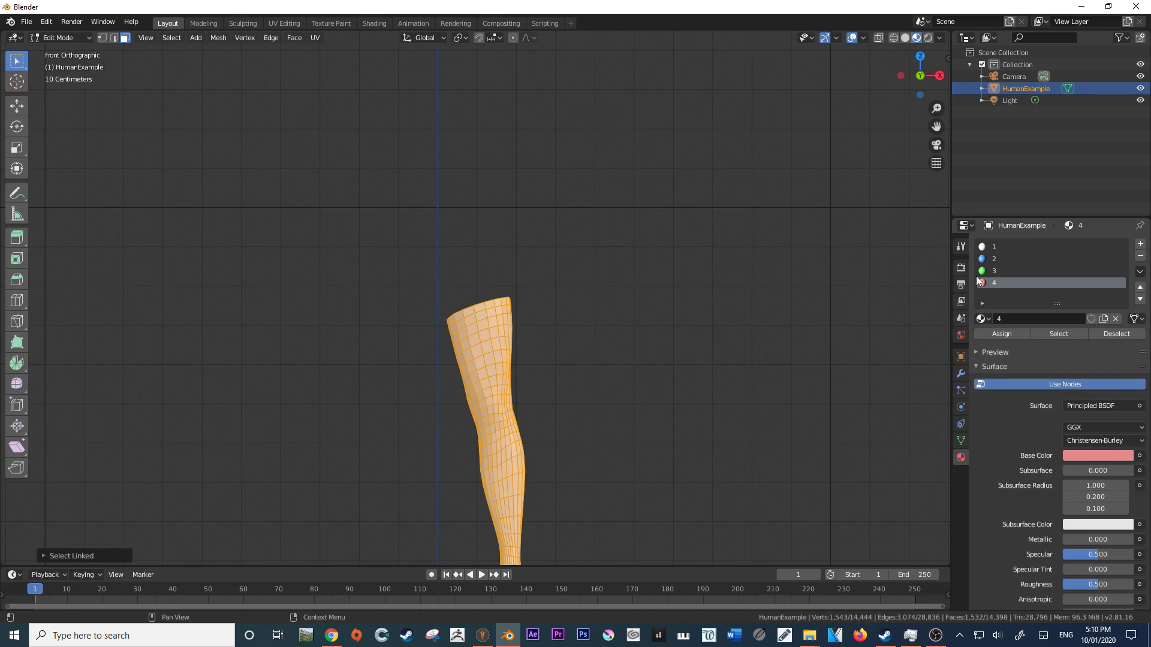
pyautogui.click(1007, 332)
pyautogui.press('KP_Decimal')
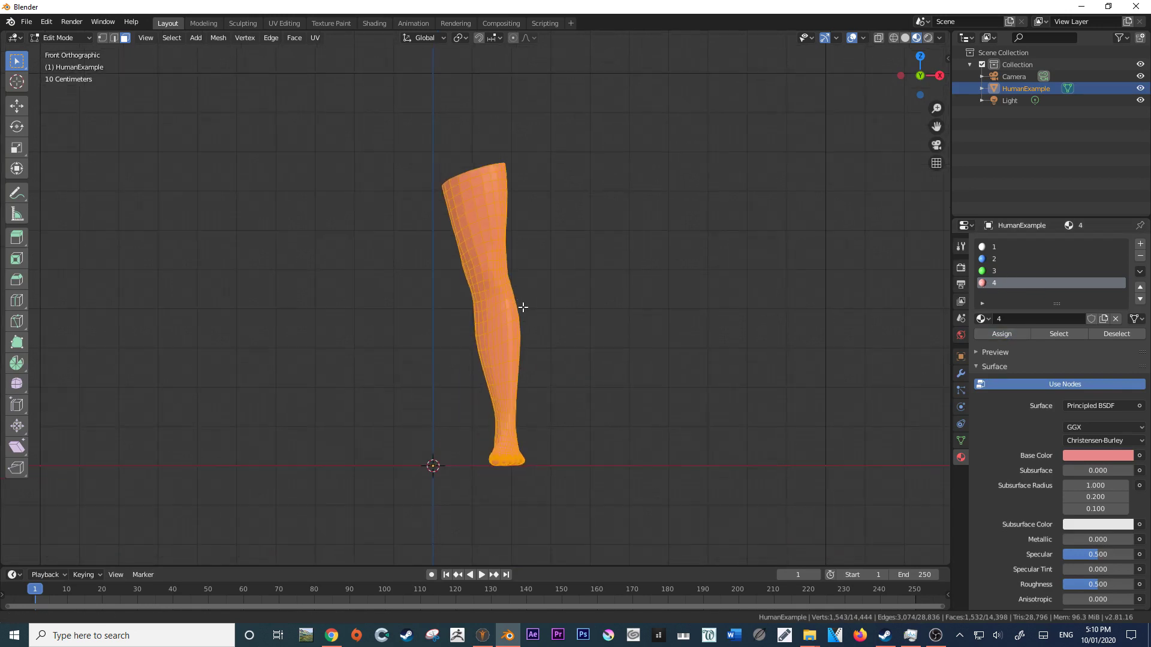
pyautogui.keyDown('alt'); pyautogui.middleClick(569, 267); pyautogui.keyUp('alt')
pyautogui.hotkey('alt', 'h')
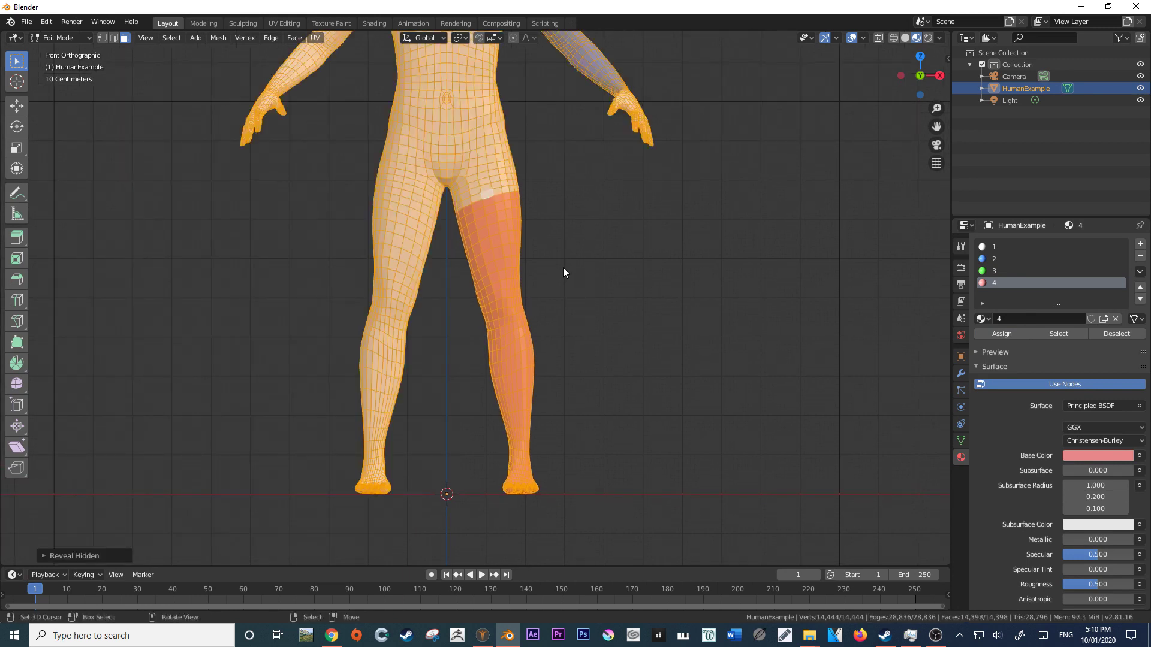
pyautogui.scroll(-4, 540, 258)
pyautogui.press('Tab')
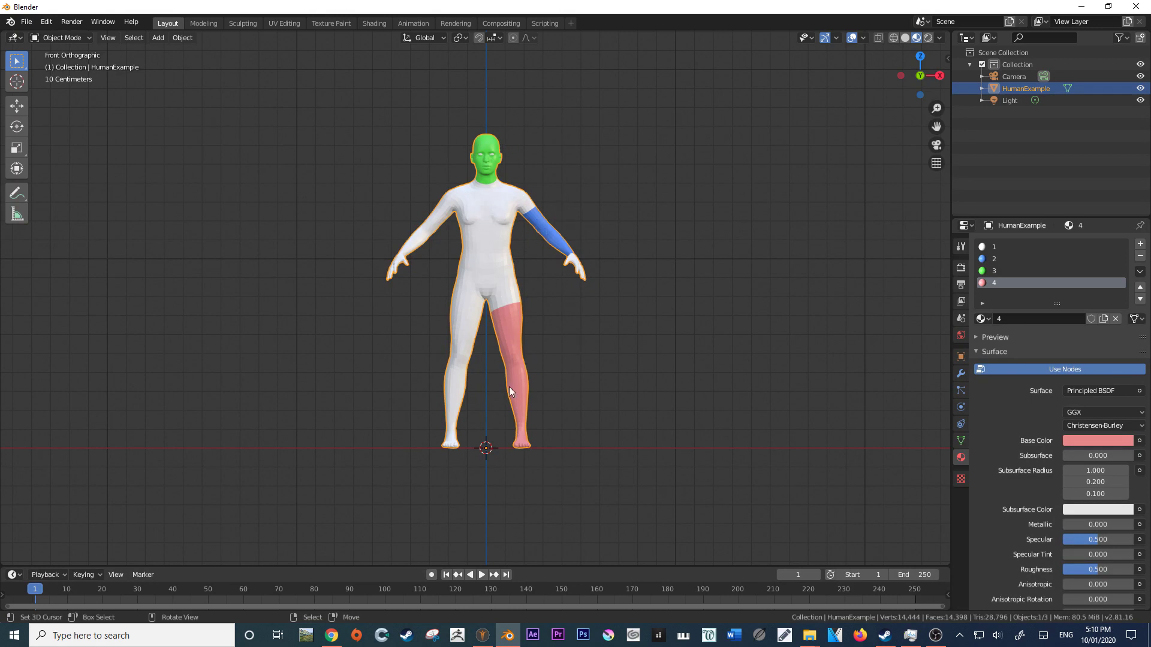
pyautogui.keyDown('shift'); pyautogui.moveTo(505, 241); pyautogui.dragTo(522, 268, button='middle'); pyautogui.keyUp('shift')
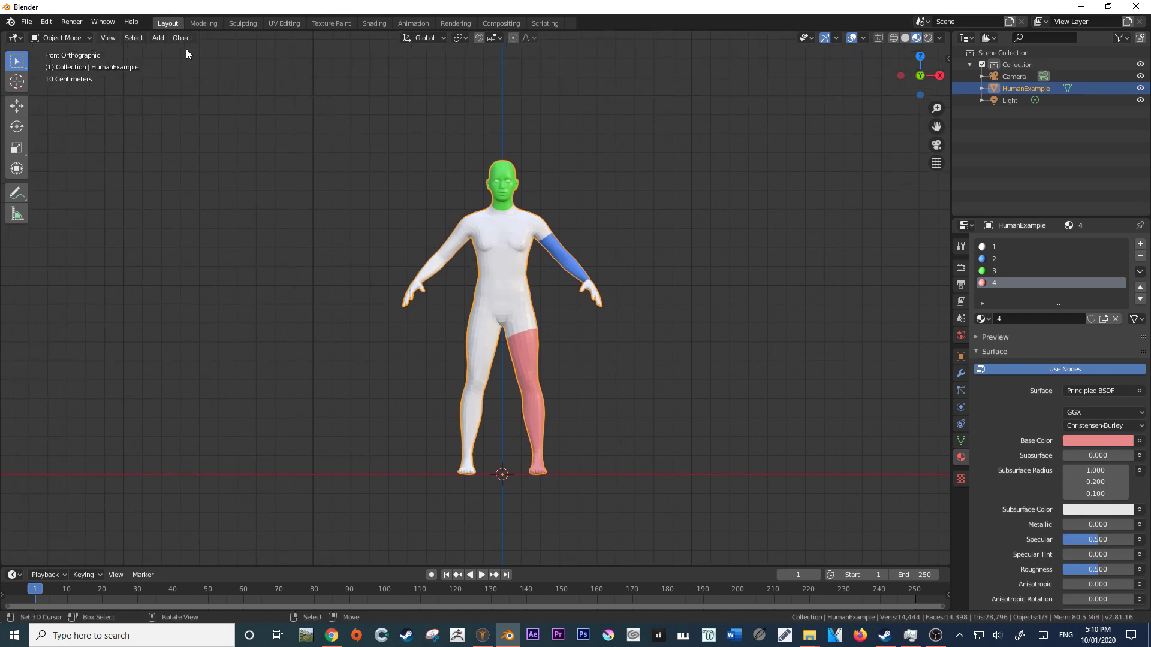
# - Export the selected human mesh to the Assets folder as the Wavefront file Zbrush Asset.obj, with Selection Only and Material Groups enabled
pyautogui.click(27, 22)
pyautogui.moveTo(70, 192)
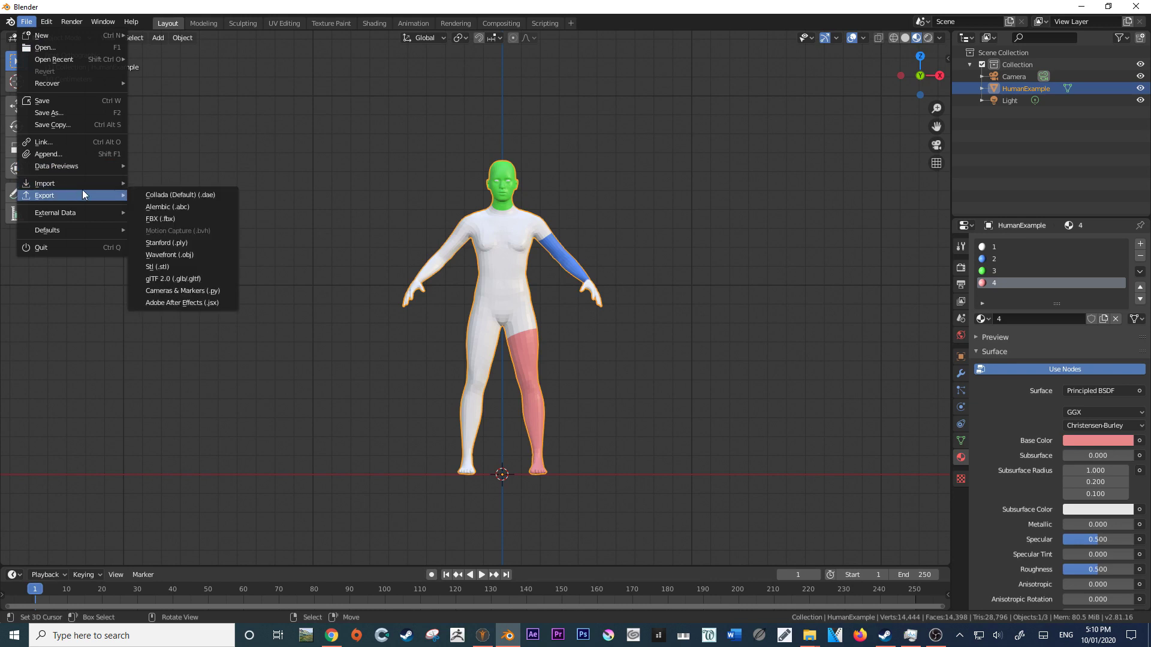
pyautogui.click(192, 256)
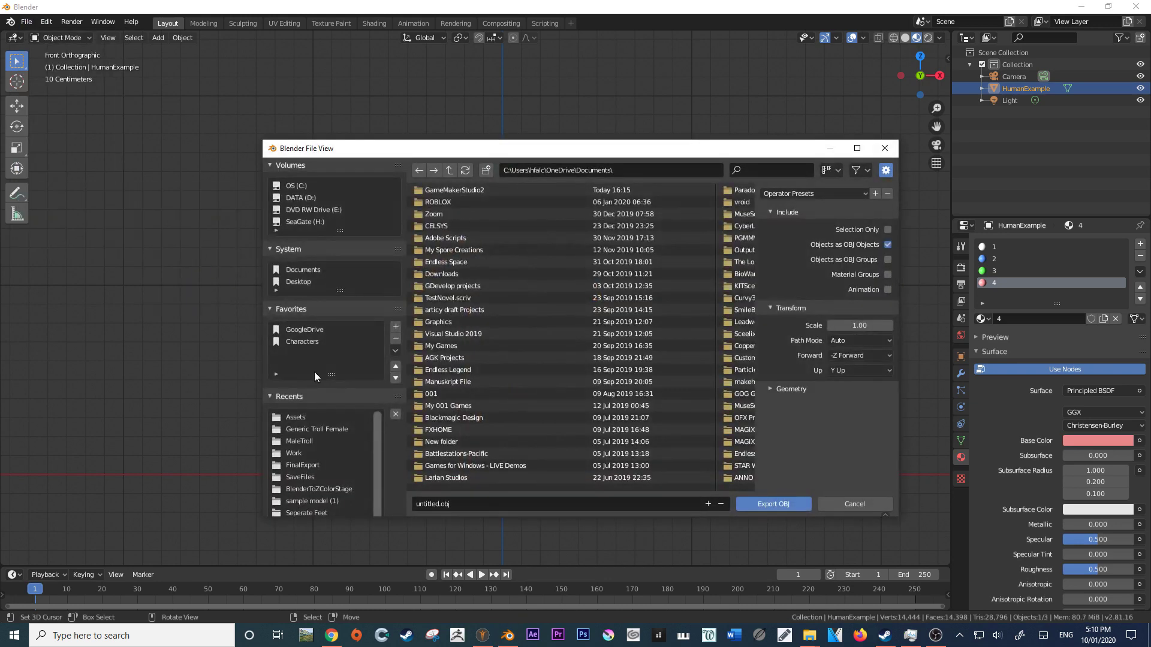
pyautogui.click(297, 418)
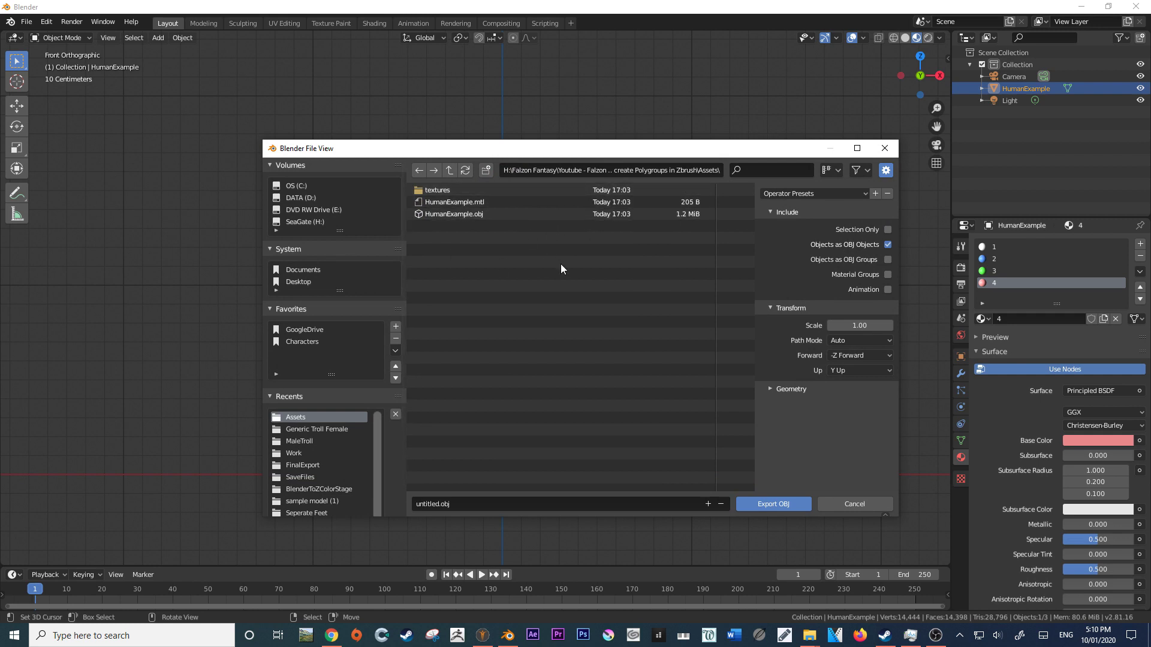
pyautogui.click(888, 230)
pyautogui.click(499, 509)
pyautogui.write('Zbrush Asset')
pyautogui.press('Return')
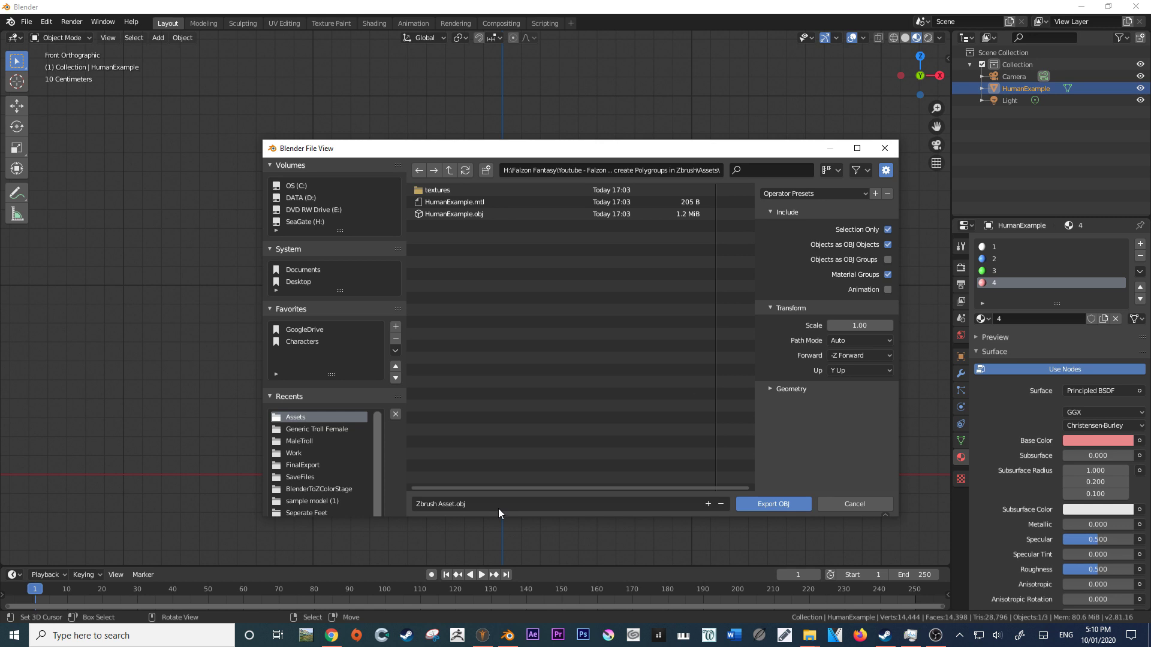
pyautogui.click(786, 504)
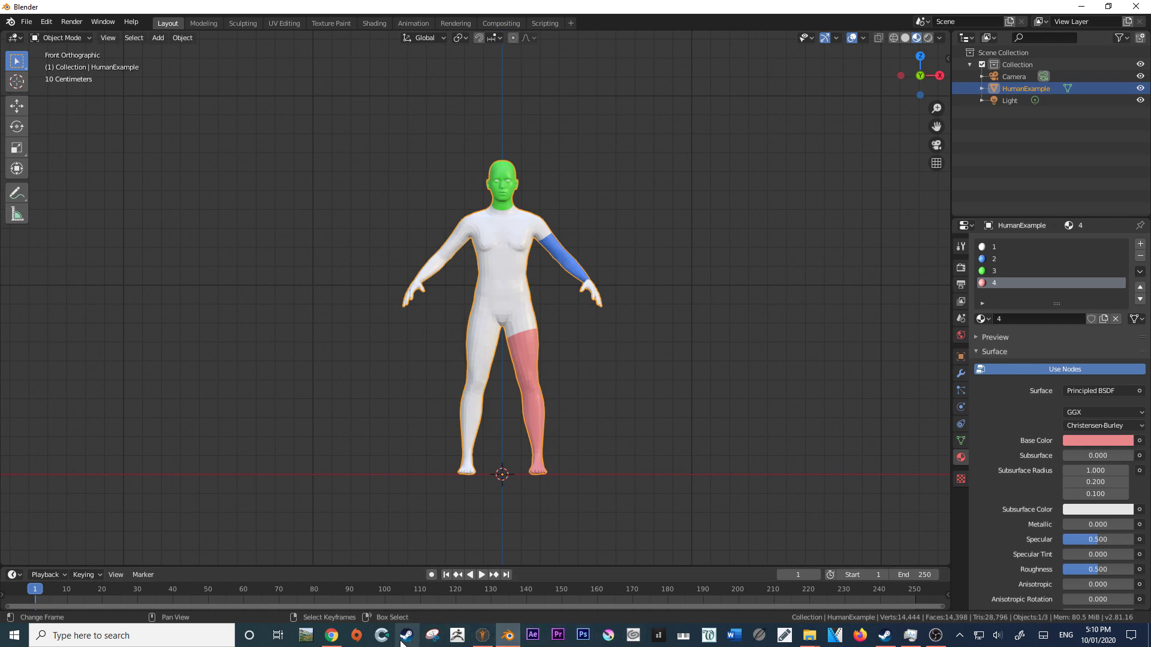
# - Switch to ZBrush and import Zbrush Asset.obj from the project's Assets folder
pyautogui.click(658, 637)
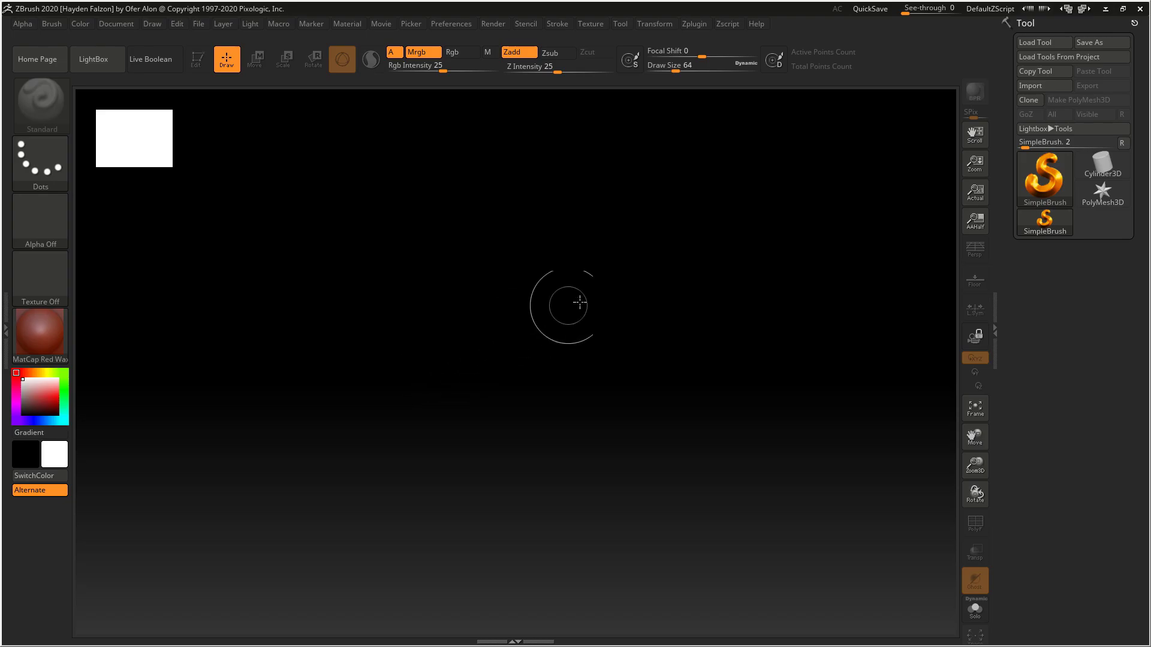
pyautogui.click(1053, 85)
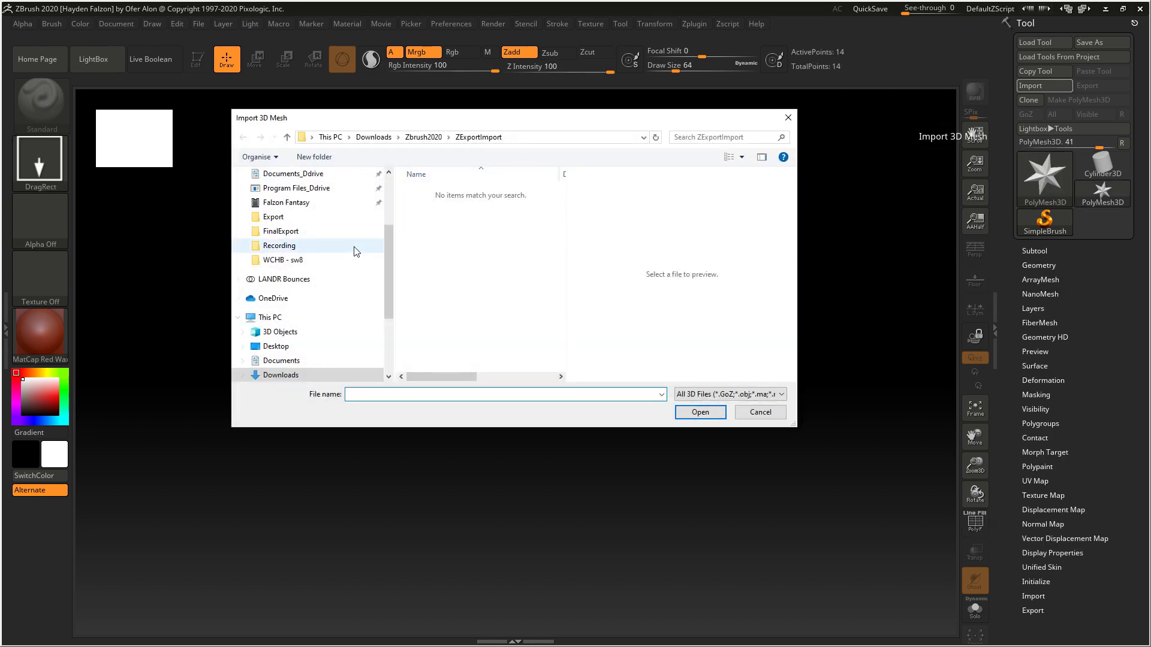
pyautogui.click(408, 137)
pyautogui.hotkey('ctrl', 'v')
pyautogui.press('Return')
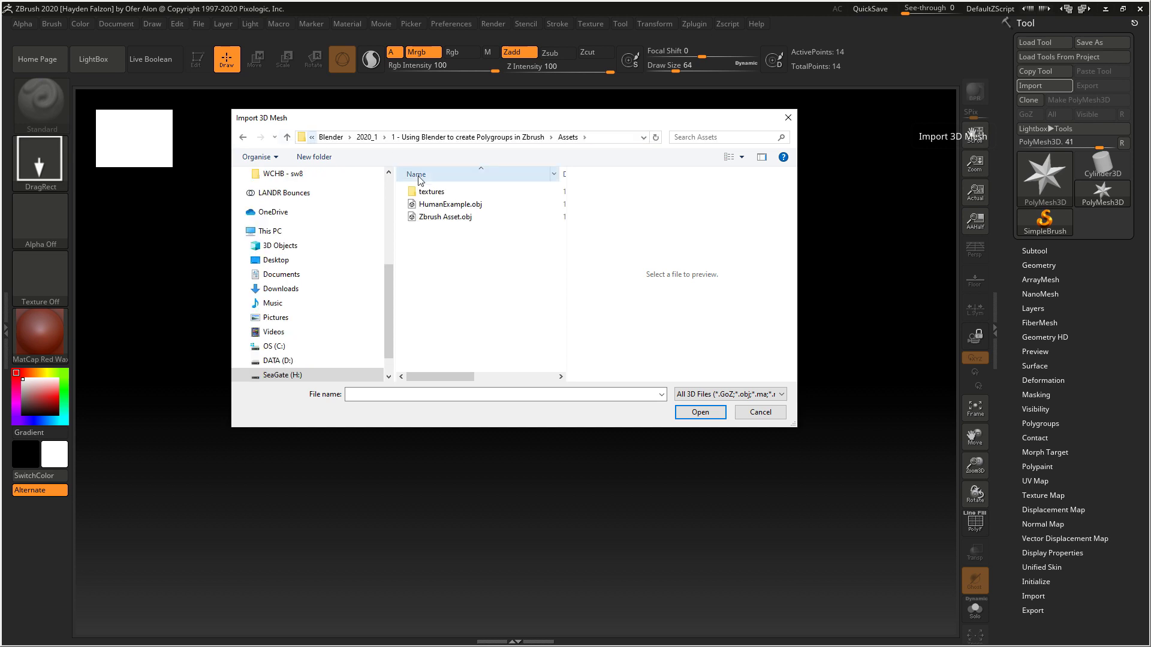
pyautogui.click(444, 217)
pyautogui.click(697, 410)
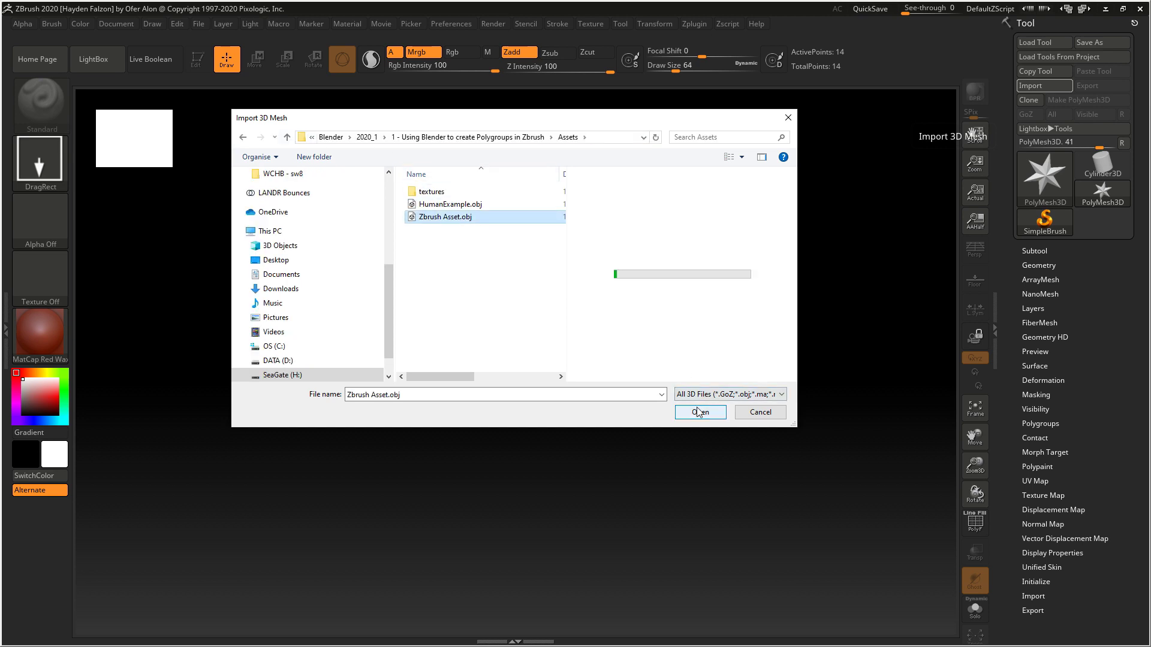
# - Draw the imported human on the canvas, make it editable and turn on the Polyframe display
pyautogui.moveTo(360, 419)
pyautogui.mouseDown()
pyautogui.moveTo(555, 290)
pyautogui.moveTo(488, 638)
pyautogui.moveTo(452, 642)
pyautogui.moveTo(497, 604)
pyautogui.moveTo(416, 576)
pyautogui.mouseUp()
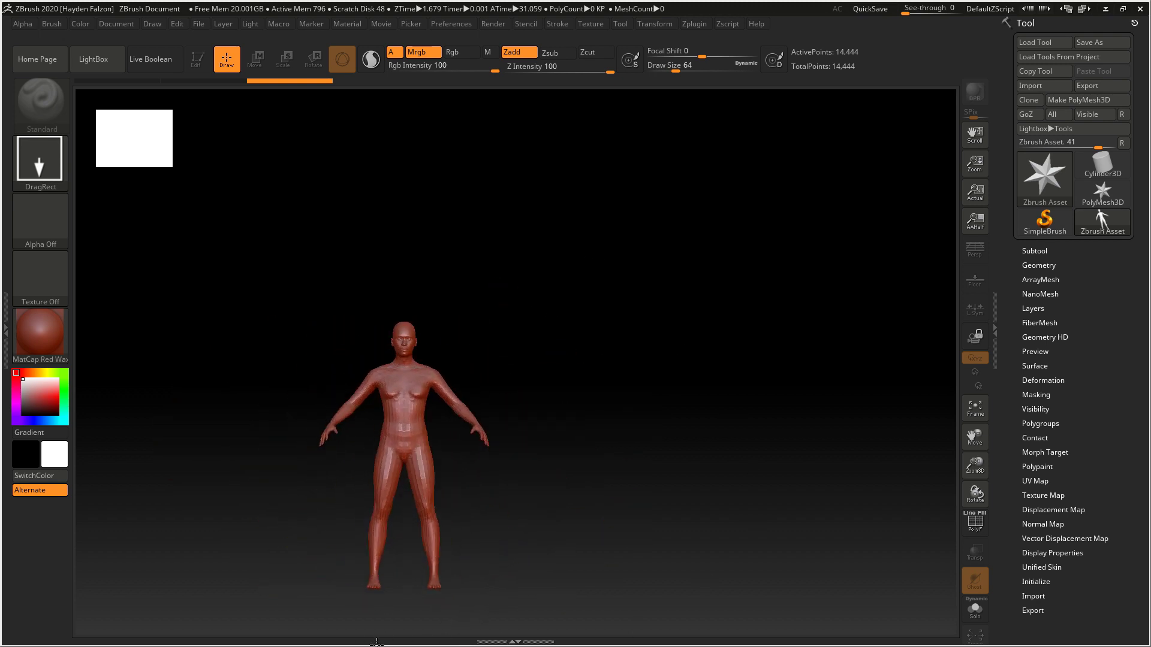
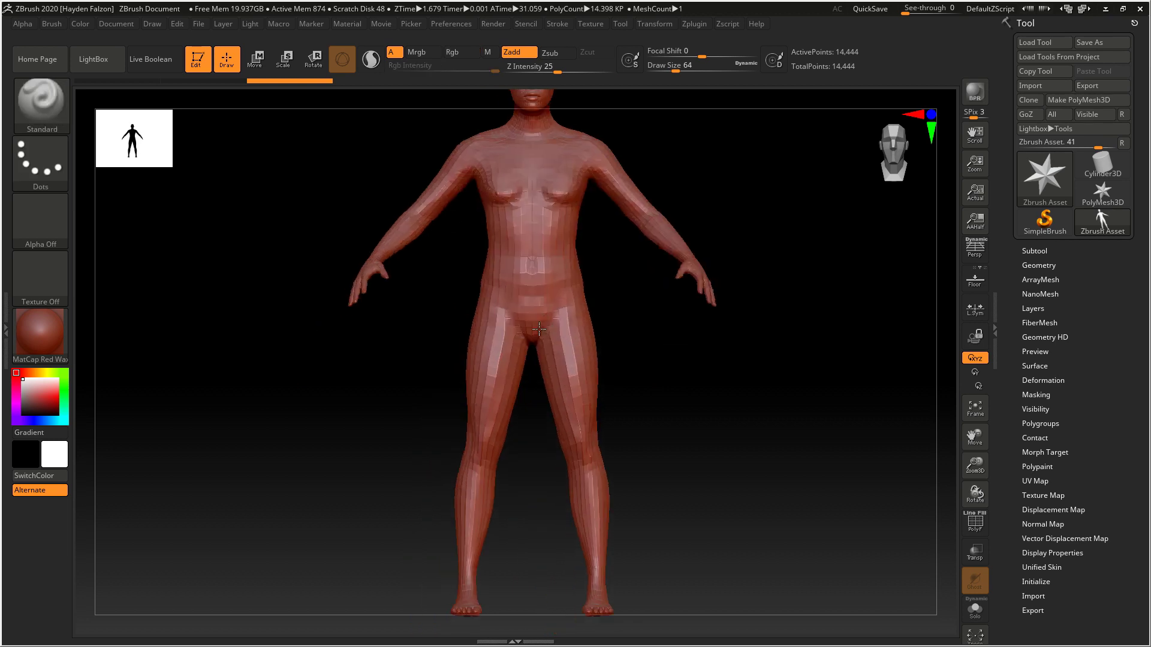
pyautogui.keyDown('ctrl'); pyautogui.moveTo(528, 409); pyautogui.dragTo(586, 377, button='right'); pyautogui.keyUp('ctrl')
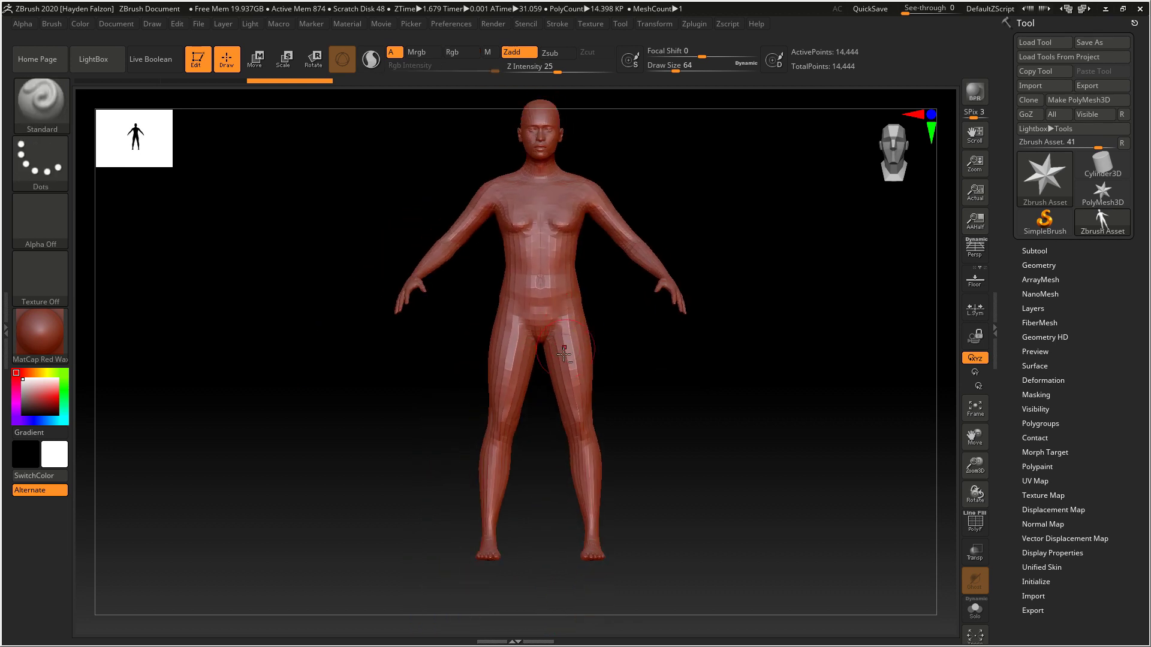
pyautogui.click(974, 522)
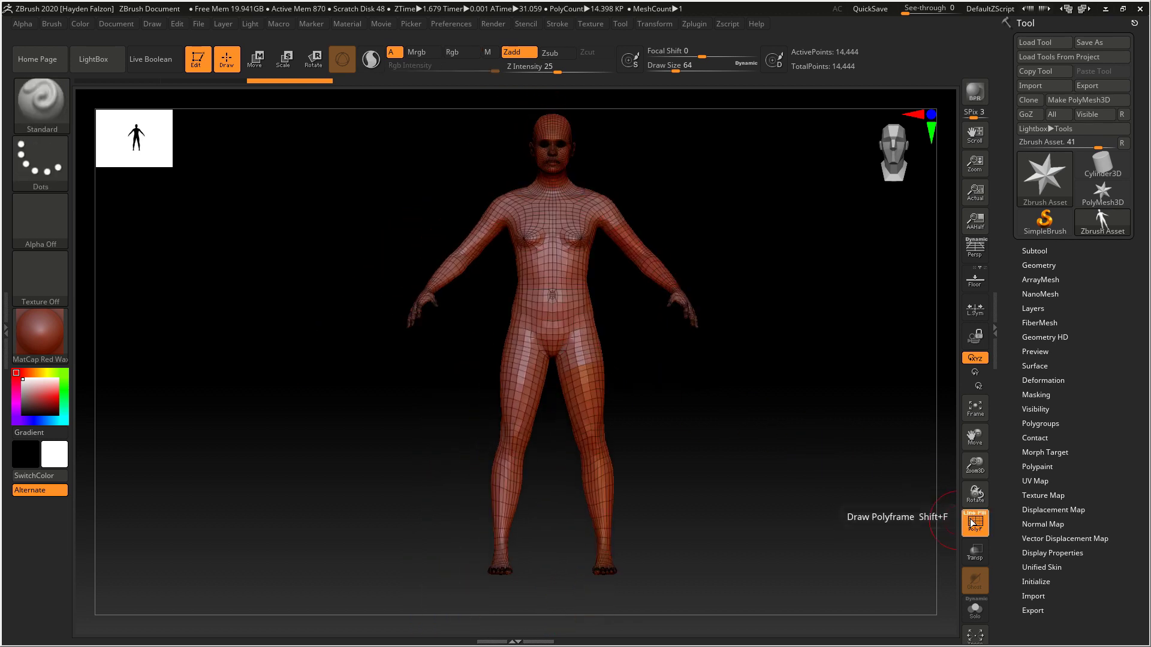
# - Isolate the polygroup of the character's left leg, and invert the visibility to hide only that leg
pyautogui.moveTo(603, 308)
pyautogui.keyDown('ctrl'); pyautogui.mouseDown(button='right')
pyautogui.moveTo(614, 305)
pyautogui.moveTo(636, 377)
pyautogui.moveTo(640, 344)
pyautogui.moveTo(617, 257)
pyautogui.mouseUp(button='right'); pyautogui.keyUp('ctrl')
pyautogui.keyDown('alt'); pyautogui.moveTo(636, 198); pyautogui.dragTo(630, 380, button='right'); pyautogui.keyUp('alt')
pyautogui.keyDown('alt'); pyautogui.moveTo(619, 275); pyautogui.dragTo(656, 454, button='right'); pyautogui.keyUp('alt')
pyautogui.keyDown('ctrl'); pyautogui.moveTo(626, 398); pyautogui.dragTo(619, 331, button='right'); pyautogui.keyUp('ctrl')
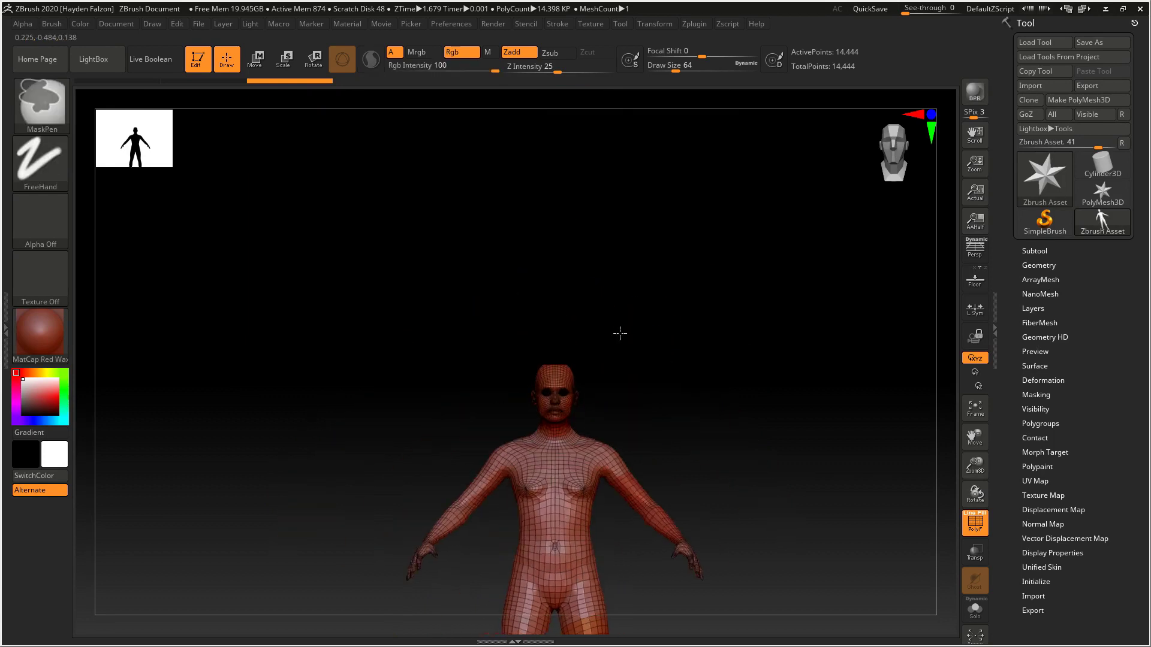
pyautogui.keyDown('alt'); pyautogui.moveTo(629, 416); pyautogui.dragTo(615, 247, button='right'); pyautogui.keyUp('alt')
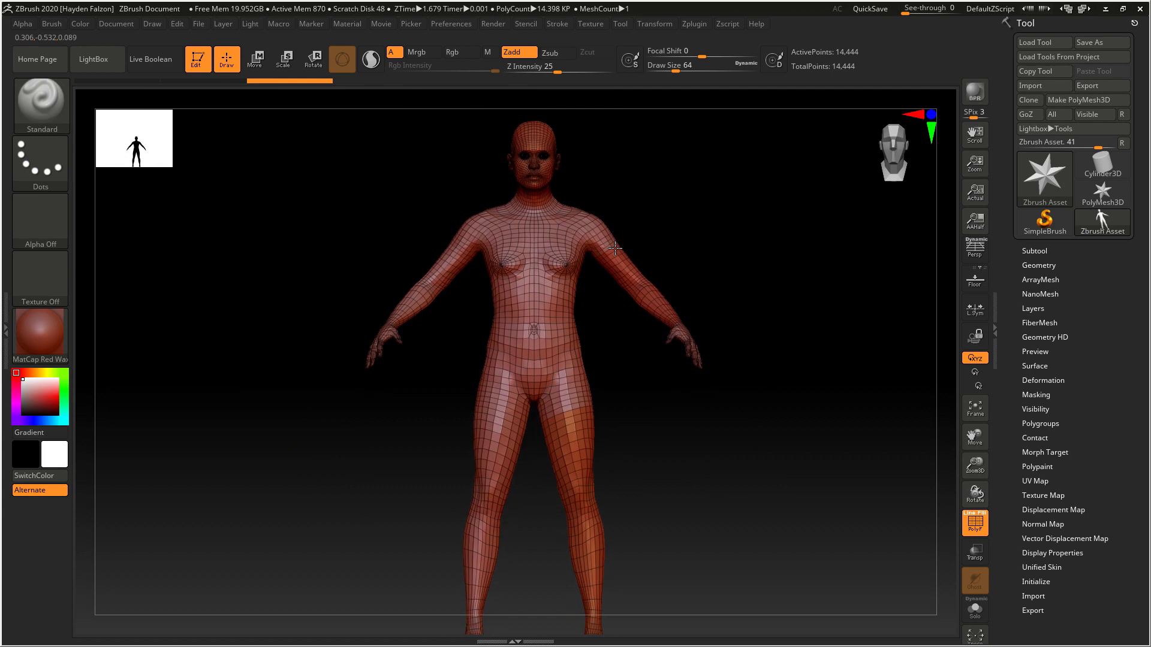
pyautogui.moveTo(617, 319)
pyautogui.keyDown('alt'); pyautogui.mouseDown(button='right')
pyautogui.moveTo(631, 326)
pyautogui.moveTo(612, 305)
pyautogui.mouseUp(button='right'); pyautogui.keyUp('alt')
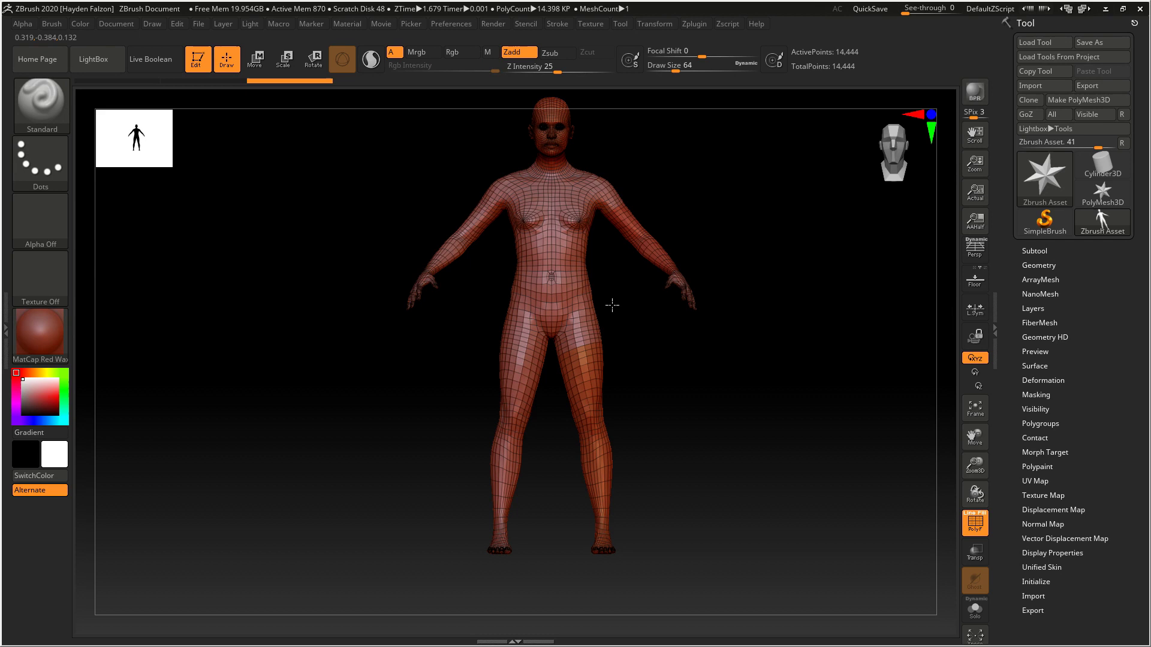
pyautogui.press('shift')
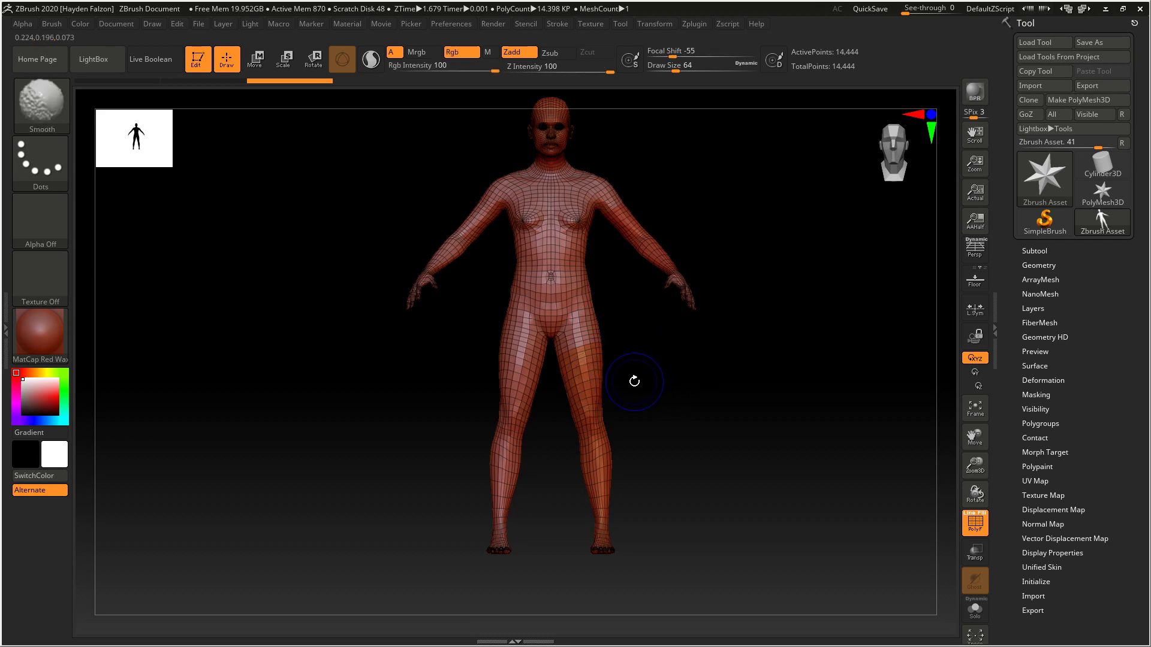
pyautogui.hotkey('ctrl', 'shift')
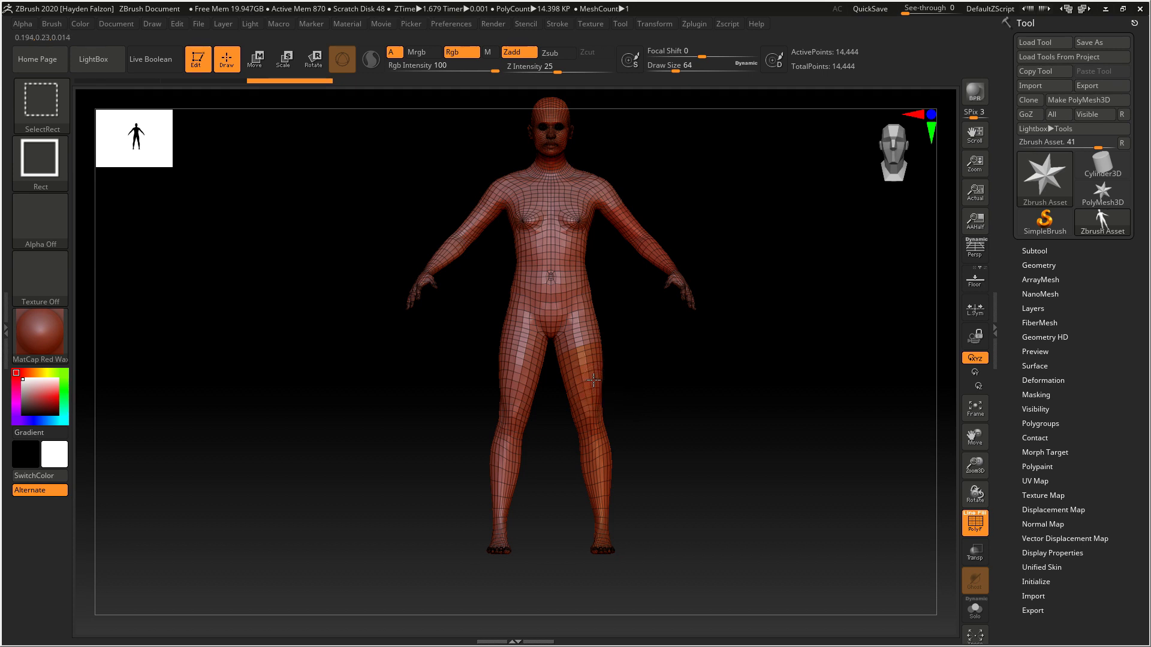
pyautogui.keyDown('ctrl'); pyautogui.keyDown('shift'); pyautogui.click(594, 379); pyautogui.keyUp('shift'); pyautogui.keyUp('ctrl')
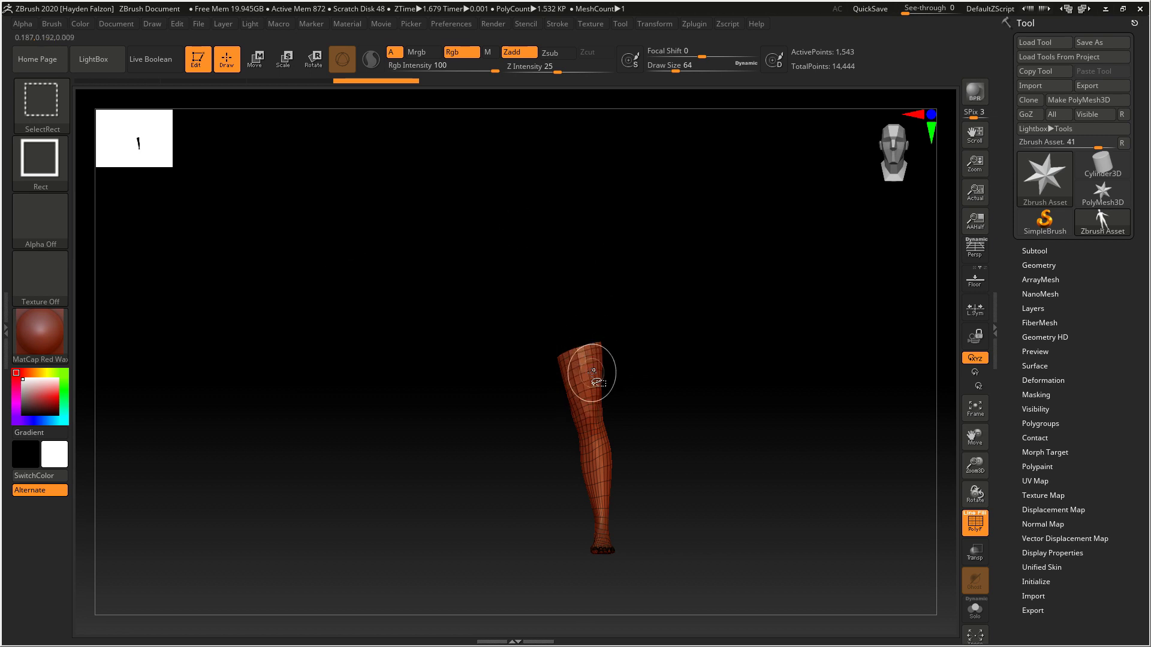
pyautogui.keyDown('ctrl'); pyautogui.keyDown('shift'); pyautogui.click(593, 372); pyautogui.keyUp('shift'); pyautogui.keyUp('ctrl')
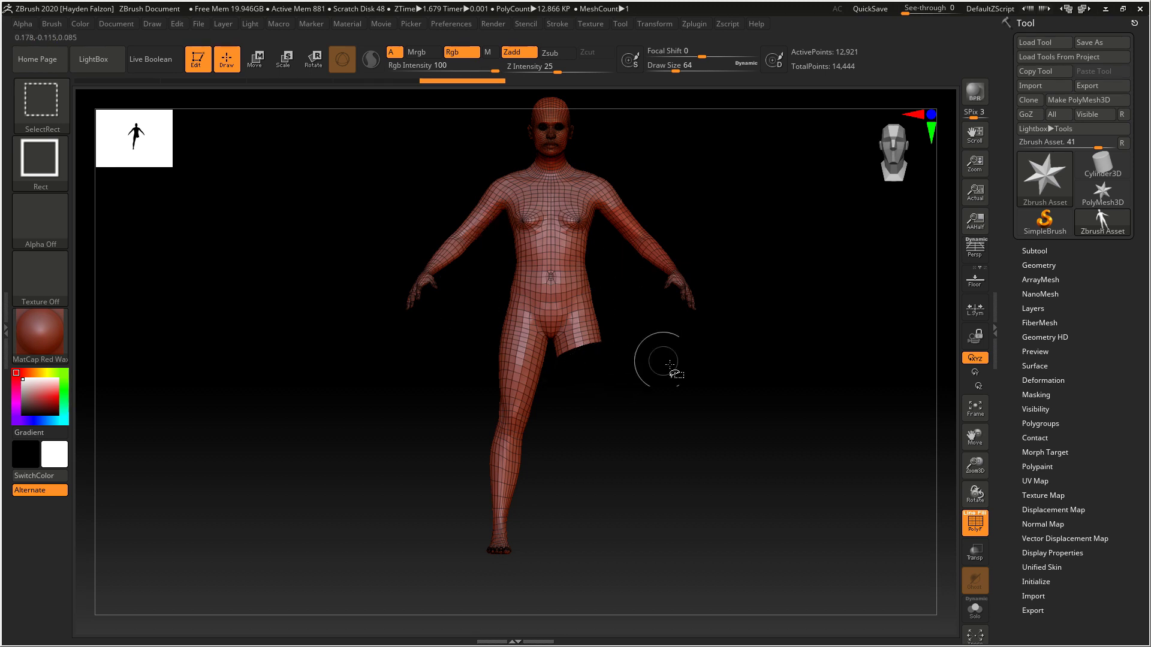
# - Toggle the visibility of the torso, arm and head polygroups in turn, and reveal the full body
pyautogui.keyDown('ctrl'); pyautogui.keyDown('alt'); pyautogui.keyDown('shift'); pyautogui.click(535, 256); pyautogui.keyUp('shift'); pyautogui.keyUp('alt'); pyautogui.keyUp('ctrl')
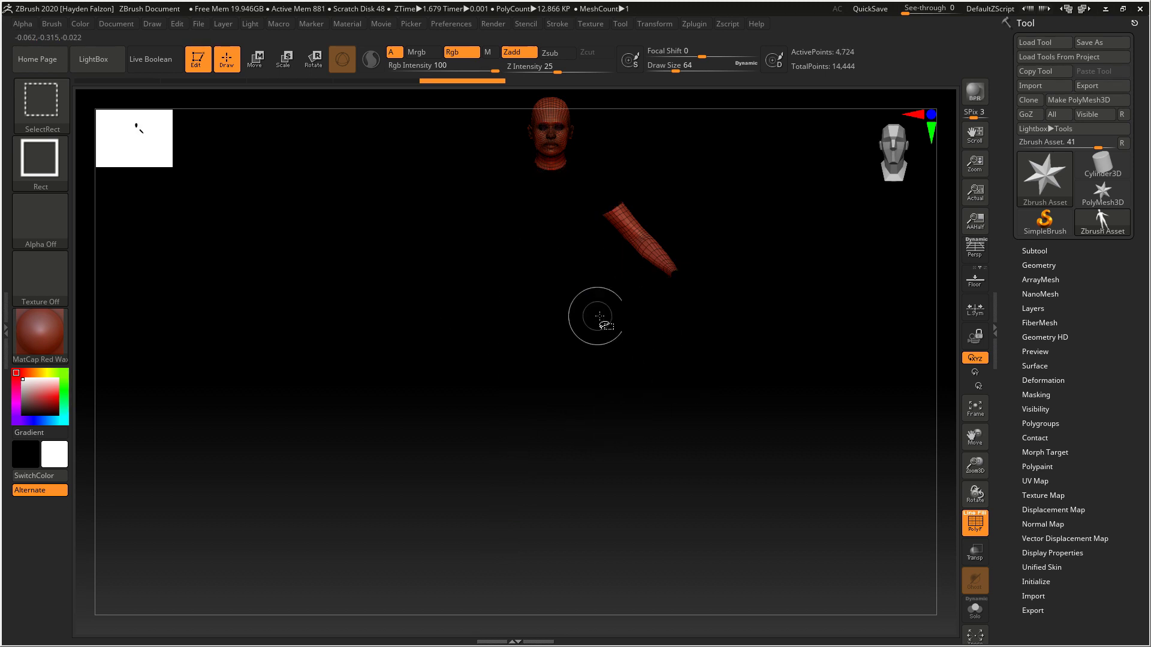
pyautogui.keyDown('ctrl'); pyautogui.keyDown('alt'); pyautogui.keyDown('shift'); pyautogui.click(637, 236); pyautogui.keyUp('shift'); pyautogui.keyUp('alt'); pyautogui.keyUp('ctrl')
pyautogui.keyDown('ctrl'); pyautogui.keyDown('alt'); pyautogui.keyDown('shift'); pyautogui.click(560, 164); pyautogui.keyUp('shift'); pyautogui.keyUp('alt'); pyautogui.keyUp('ctrl')
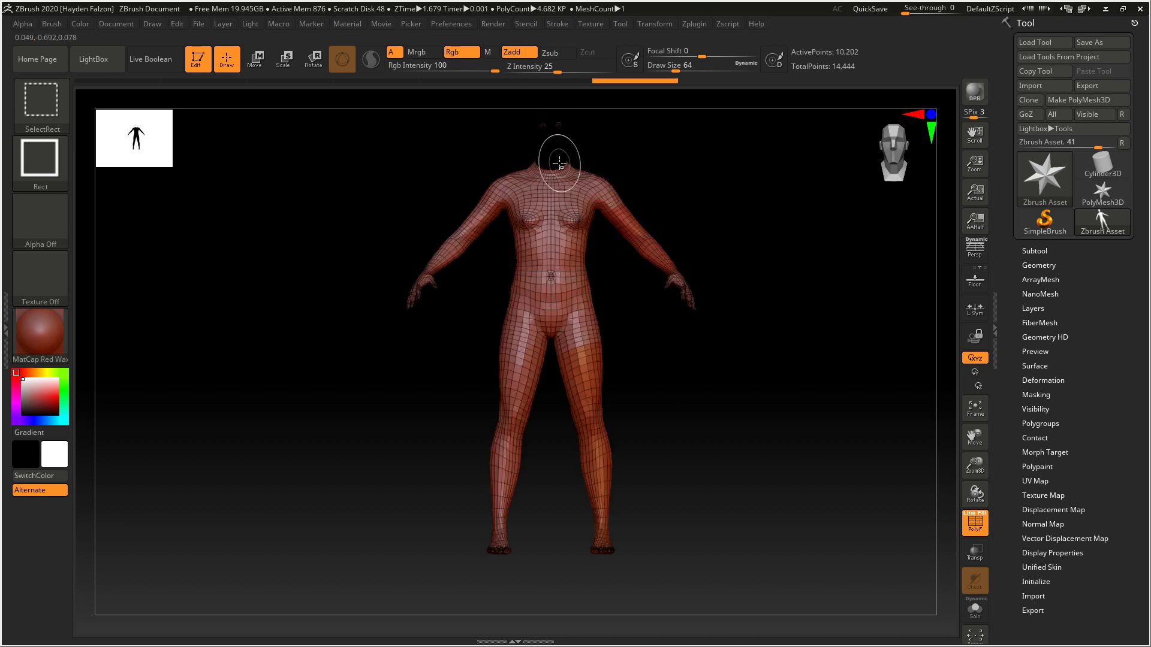
pyautogui.keyDown('ctrl'); pyautogui.keyDown('alt'); pyautogui.keyDown('shift'); pyautogui.click(577, 237); pyautogui.keyUp('shift'); pyautogui.keyUp('alt'); pyautogui.keyUp('ctrl')
pyautogui.keyDown('ctrl'); pyautogui.keyDown('alt'); pyautogui.keyDown('shift'); pyautogui.click(630, 239); pyautogui.keyUp('shift'); pyautogui.keyUp('alt'); pyautogui.keyUp('ctrl')
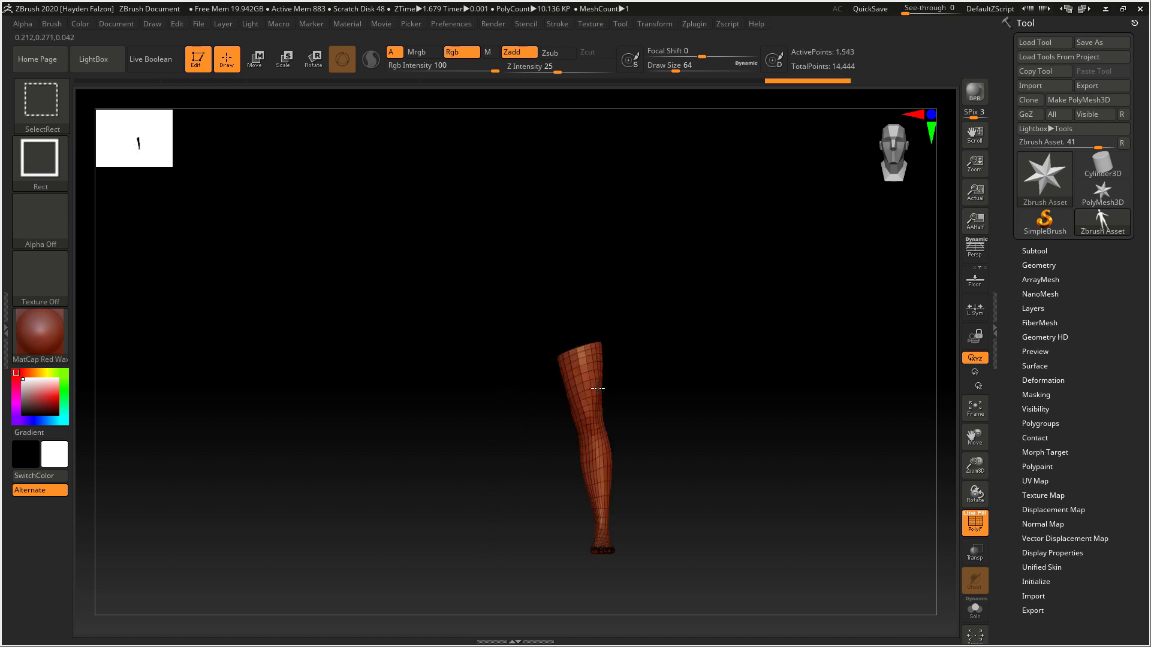
pyautogui.keyDown('ctrl'); pyautogui.keyDown('shift'); pyautogui.click(690, 378); pyautogui.keyUp('shift'); pyautogui.keyUp('ctrl')
pyautogui.moveTo(663, 341)
pyautogui.keyDown('alt'); pyautogui.mouseDown()
pyautogui.moveTo(673, 398)
pyautogui.moveTo(719, 313)
pyautogui.moveTo(535, 209)
pyautogui.mouseUp(); pyautogui.keyUp('alt')
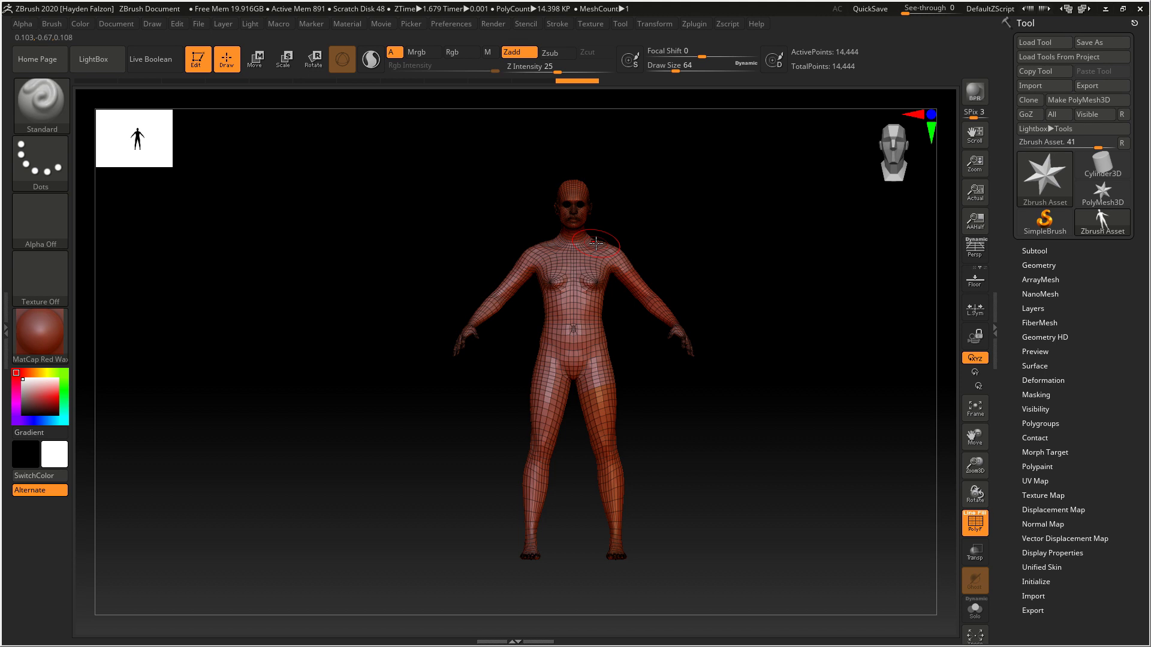
pyautogui.moveTo(611, 316)
pyautogui.keyDown('ctrl'); pyautogui.mouseDown(button='right')
pyautogui.moveTo(647, 345)
pyautogui.moveTo(578, 342)
pyautogui.moveTo(606, 365)
pyautogui.moveTo(655, 365)
pyautogui.moveTo(616, 359)
pyautogui.mouseUp(button='right'); pyautogui.keyUp('ctrl')
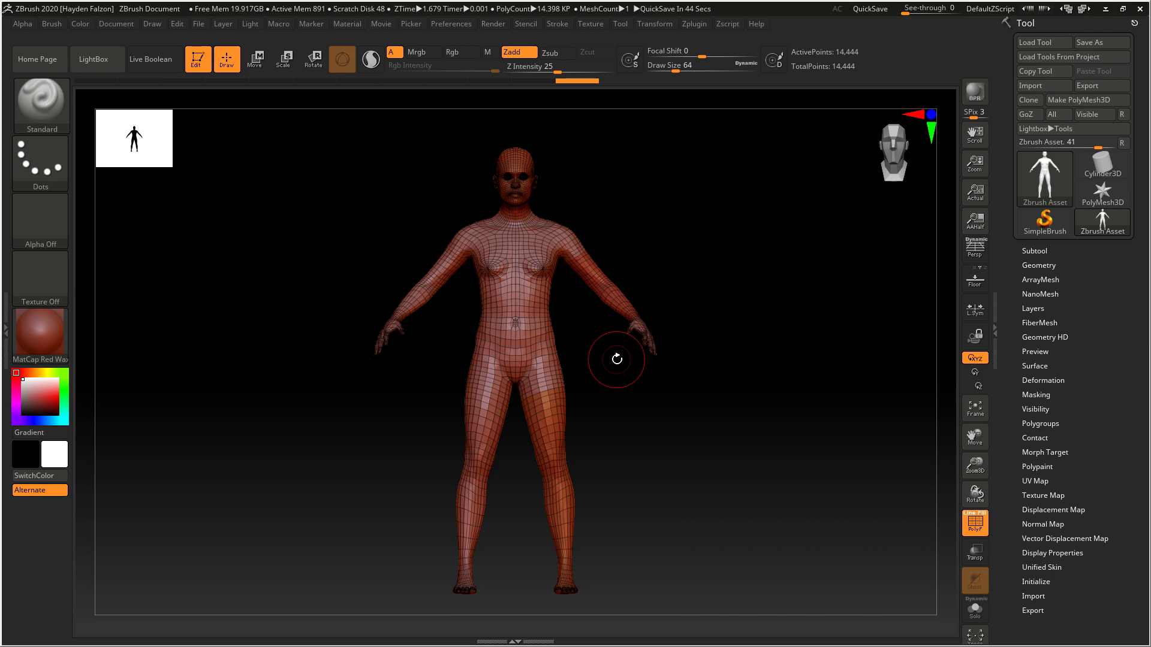
pyautogui.moveTo(616, 359); pyautogui.dragTo(586, 342)
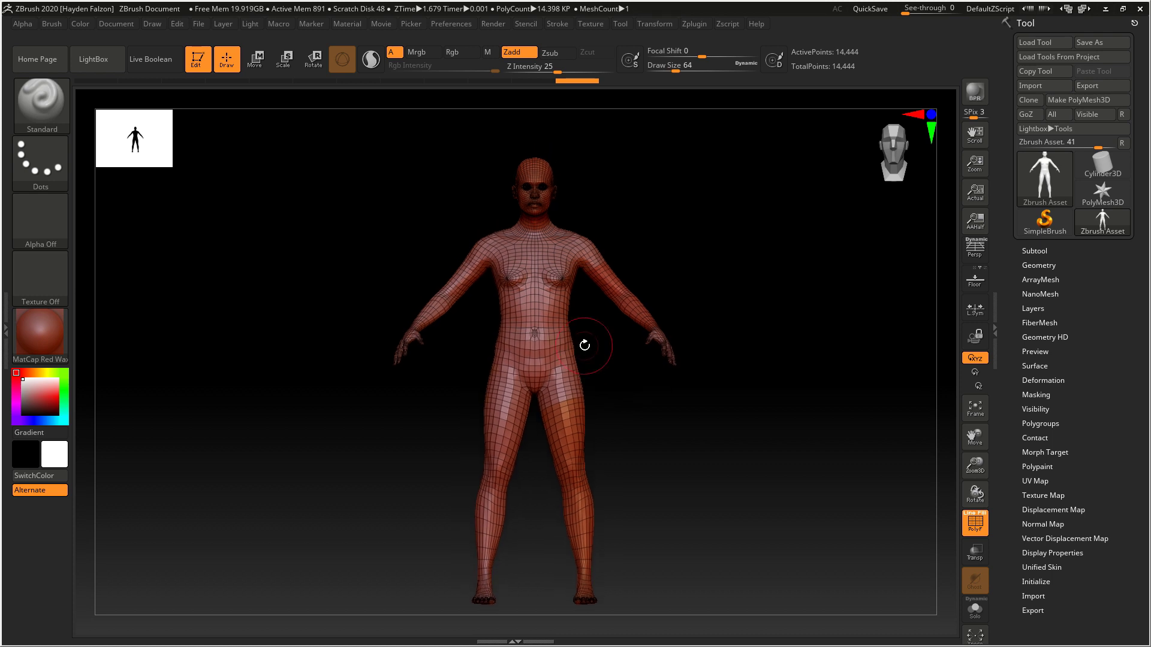